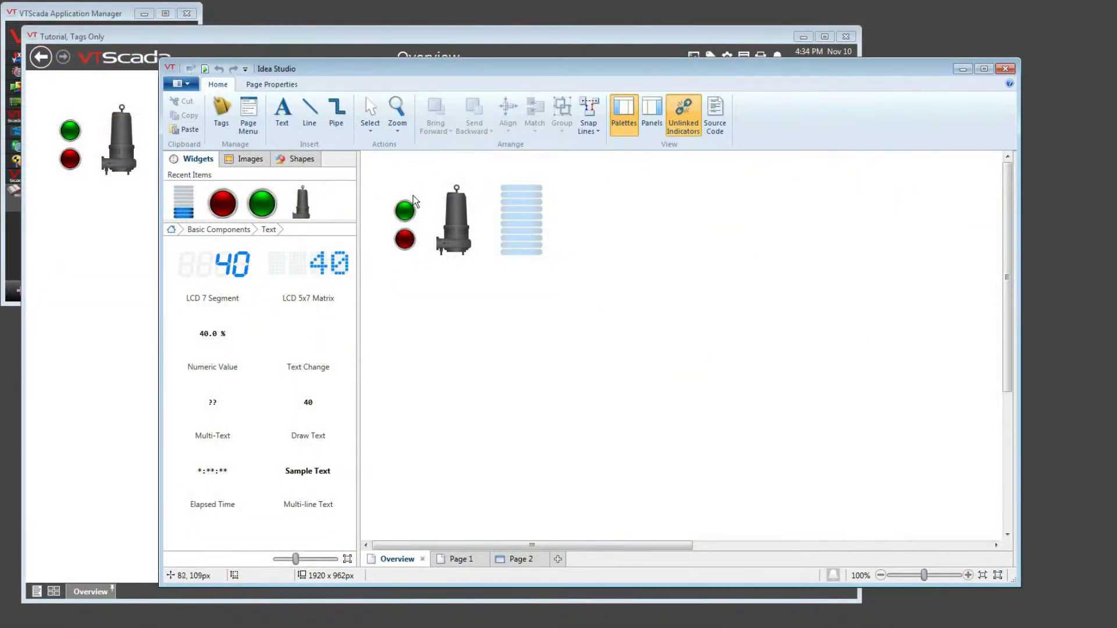
Drag the reducer image from Recent Items onto the canvas just below the pump.
right_click(454, 215)
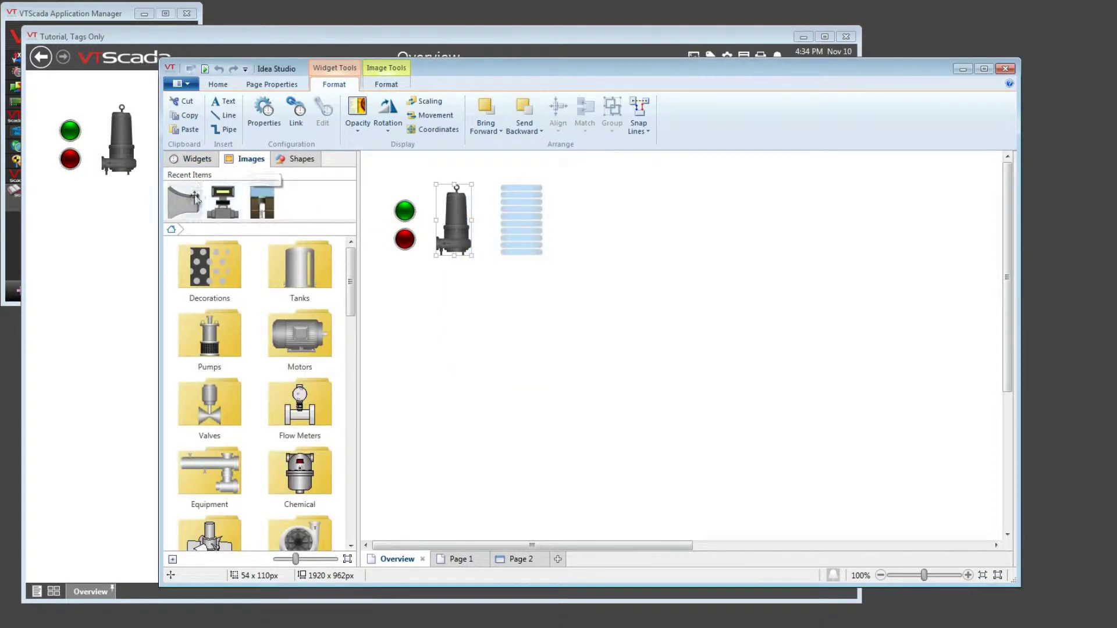
left_click_drag(184, 208, 470, 317)
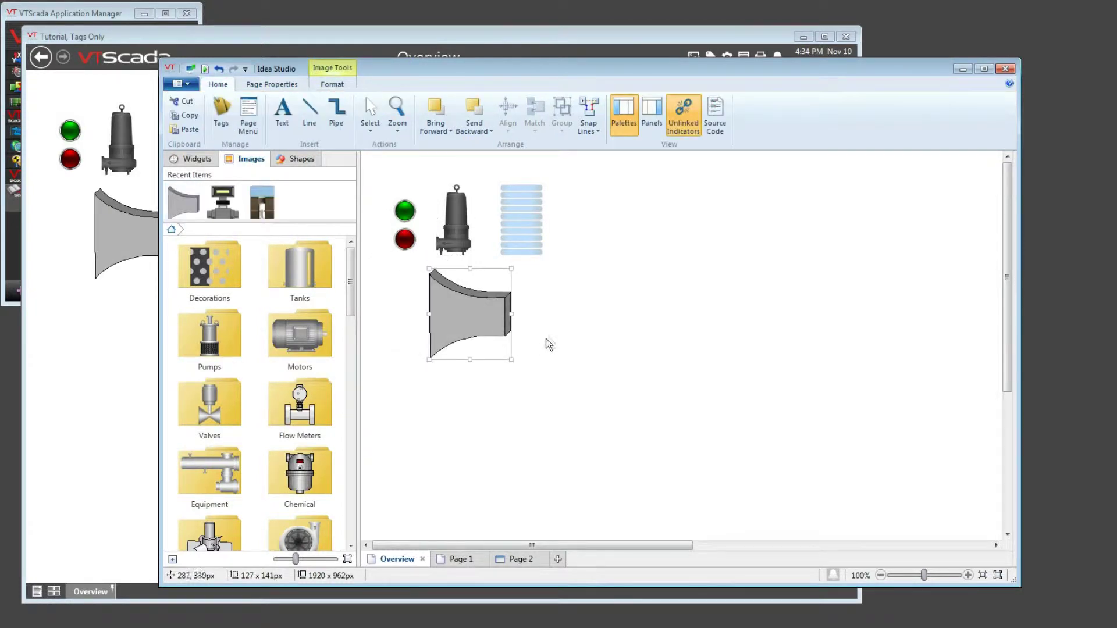
right_click(466, 289)
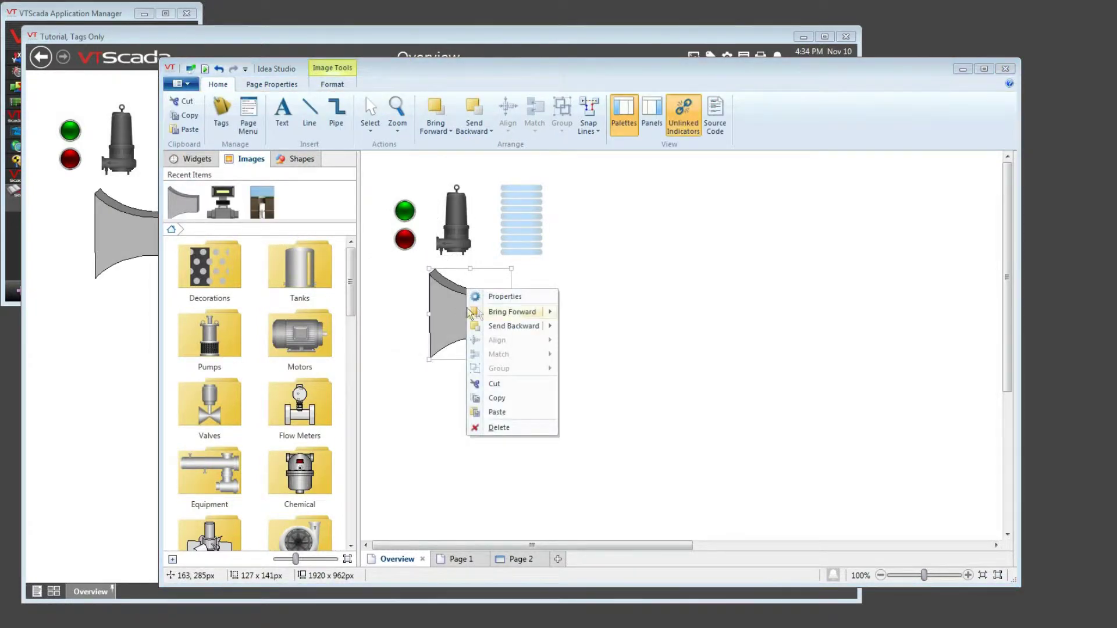
Lower the reducer image's Opacity to about half and list the ways to drive it.
left_click(517, 299)
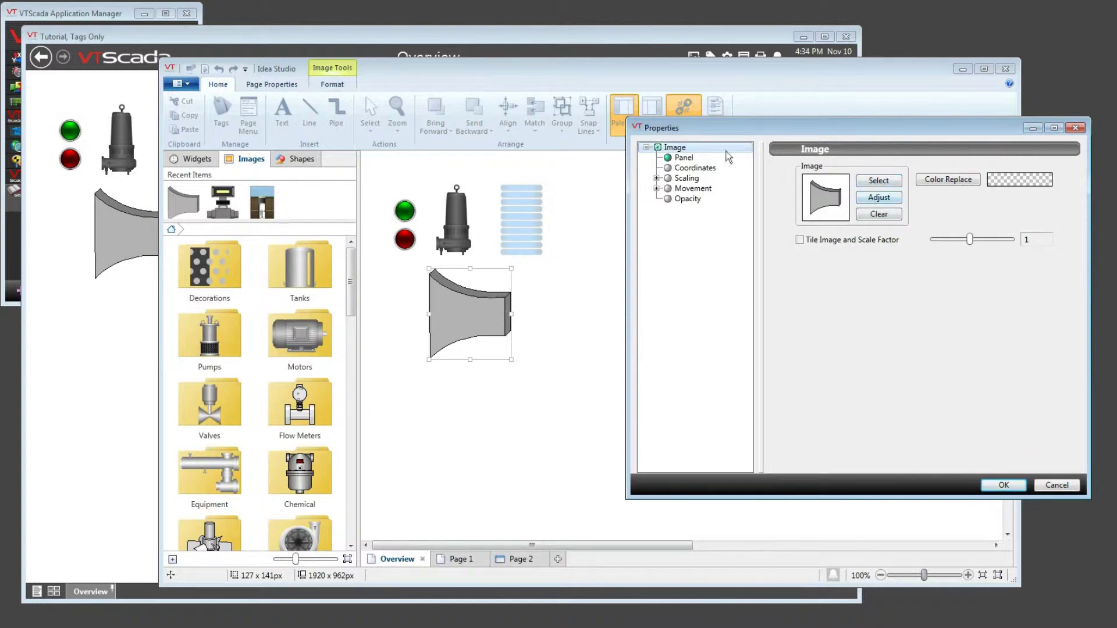
left_click(687, 199)
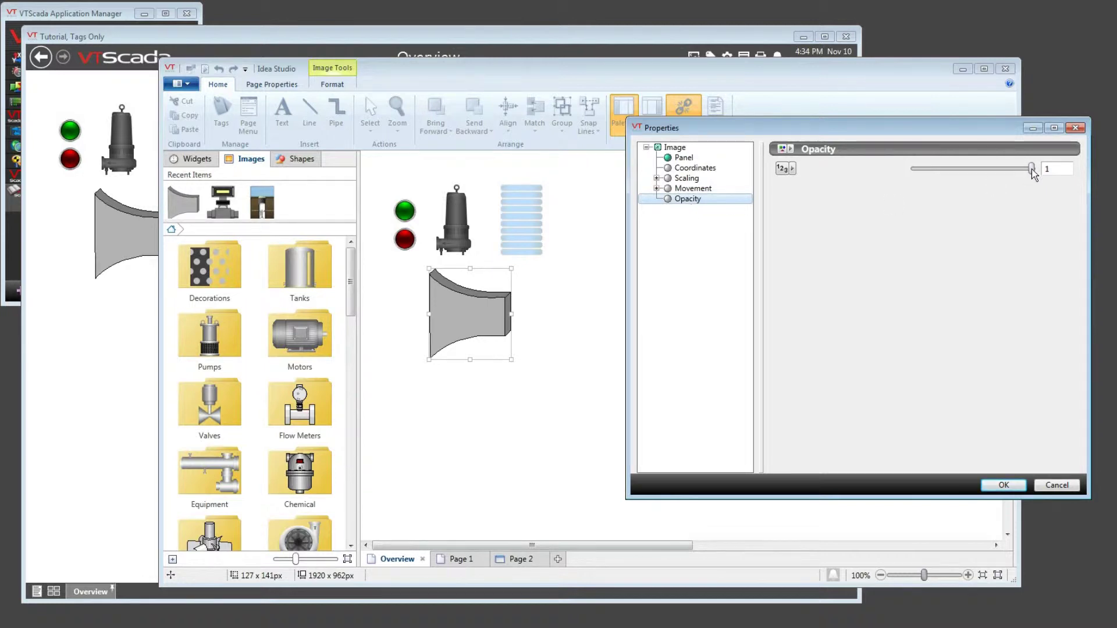
mouse_move(1032, 172)
left_mouse_down()
mouse_move(970, 173)
mouse_move(1040, 175)
left_mouse_up()
left_click(792, 172)
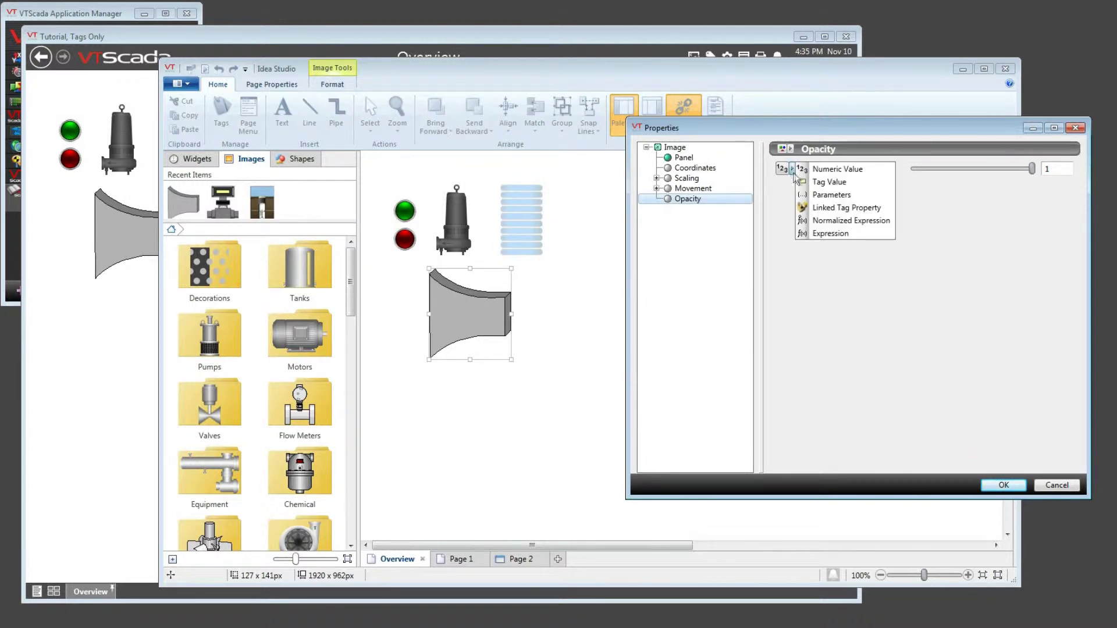
Drive the image's opacity by Tag Value from Pump 1's Running State tag and confirm.
left_click(822, 184)
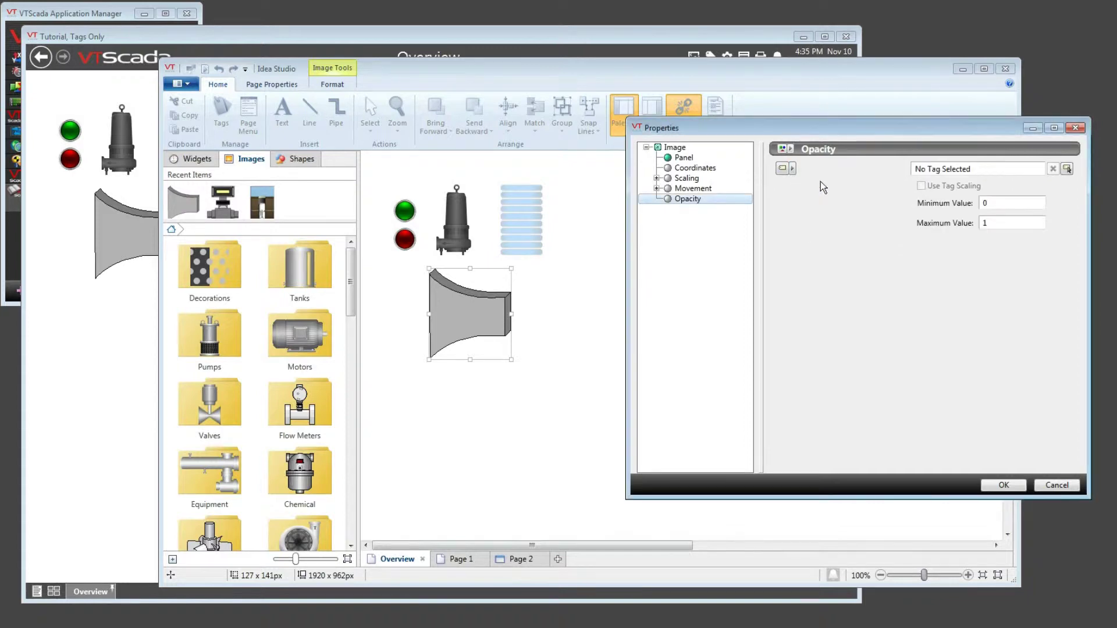
left_click(1067, 169)
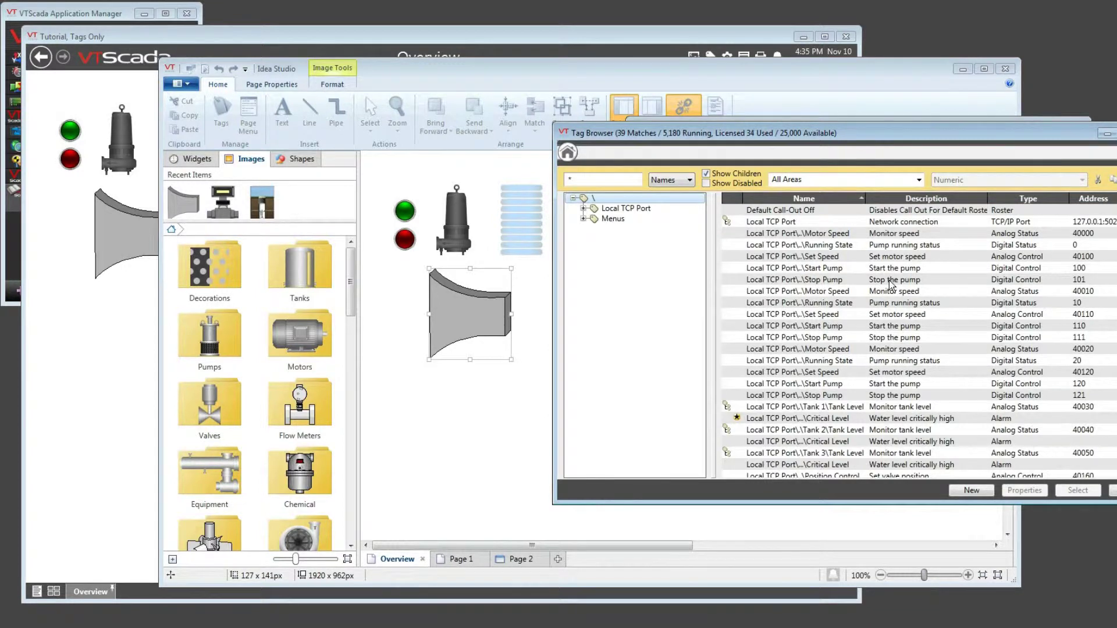
right_click(903, 246)
left_click(935, 251)
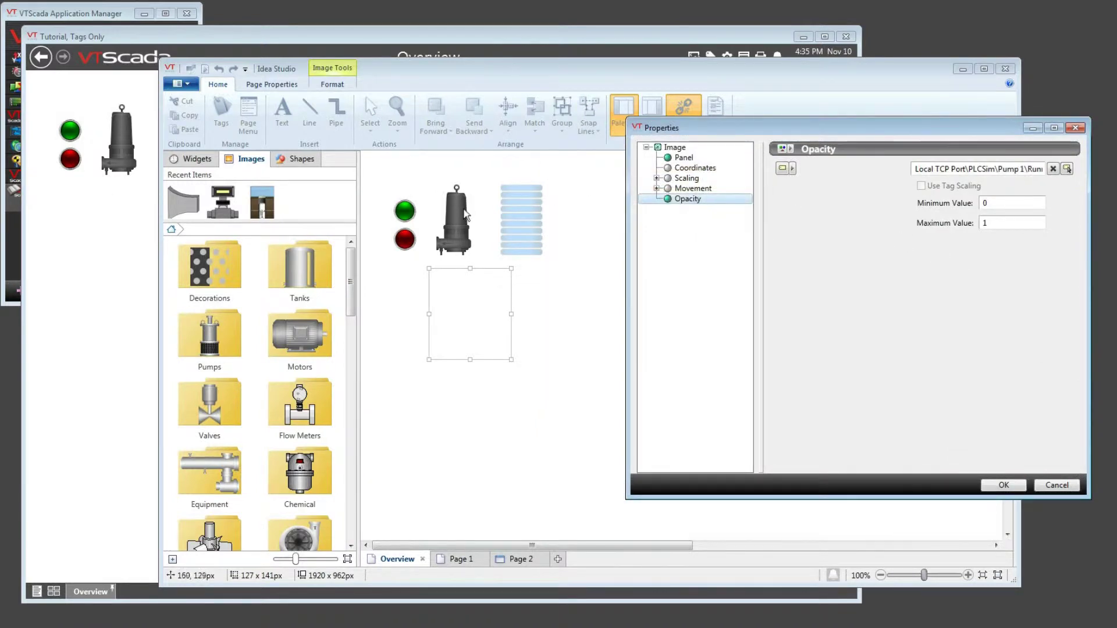
mouse_move(468, 216)
left_click(998, 485)
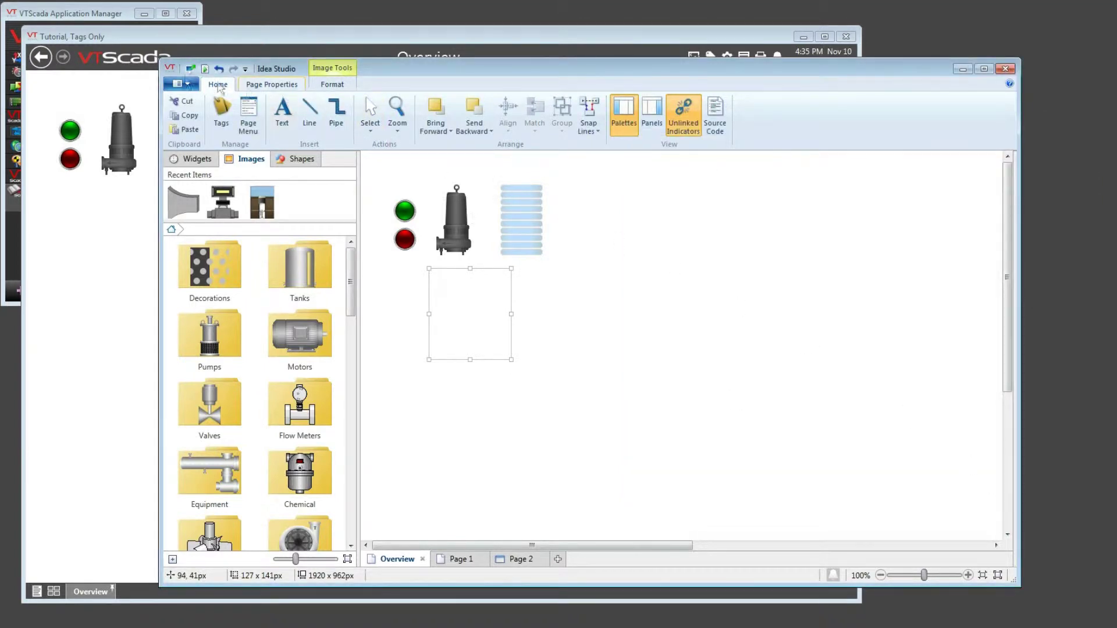
Shift the editor window aside and start the pump to test the tag-linked reducer image.
left_click_drag(396, 70, 402, 90)
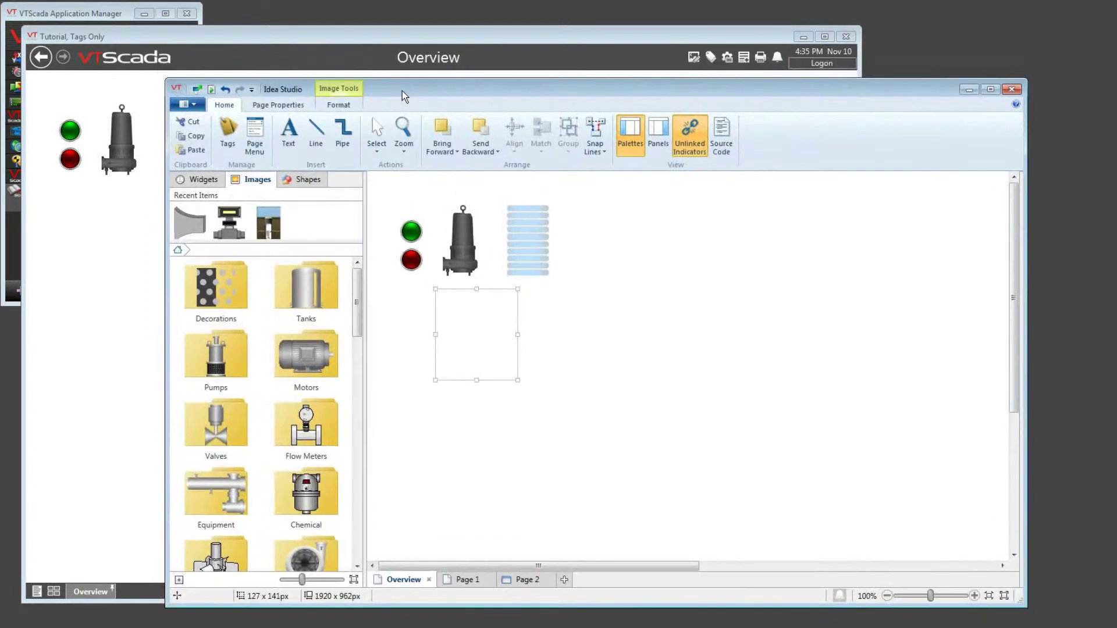
left_click(71, 132)
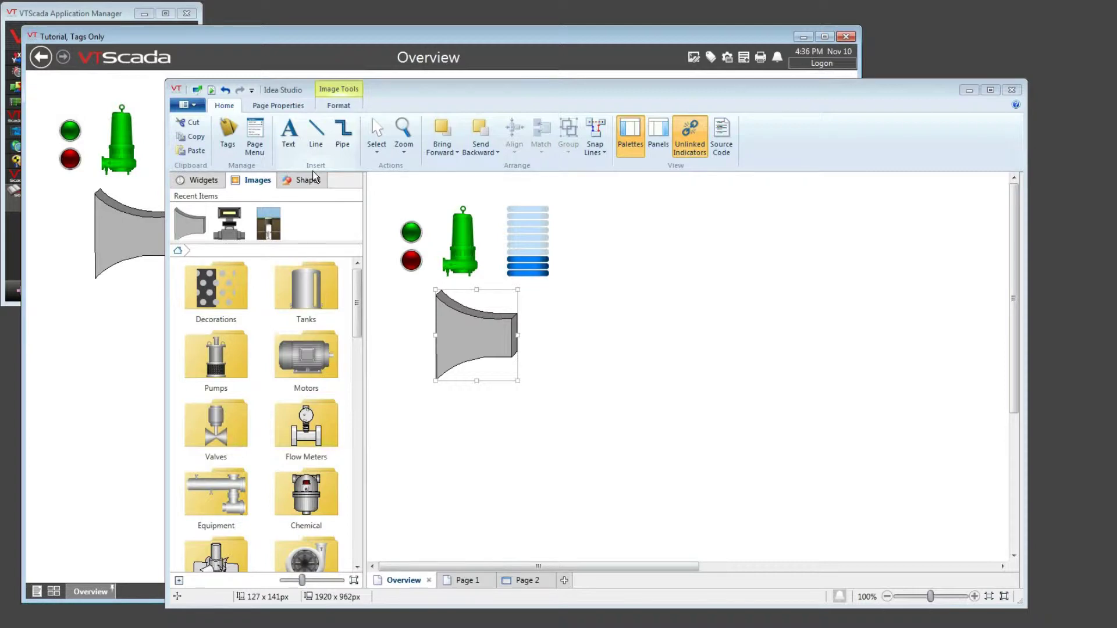
right_click(455, 331)
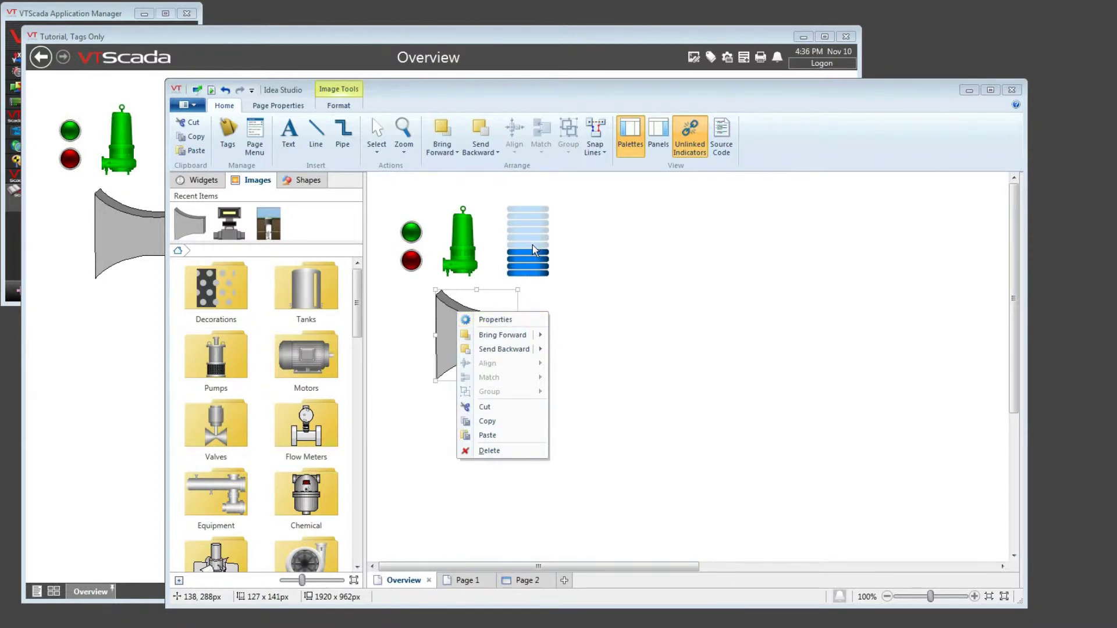
Stop the pump and clear the Running State tag from the reducer image's opacity.
left_click(73, 160)
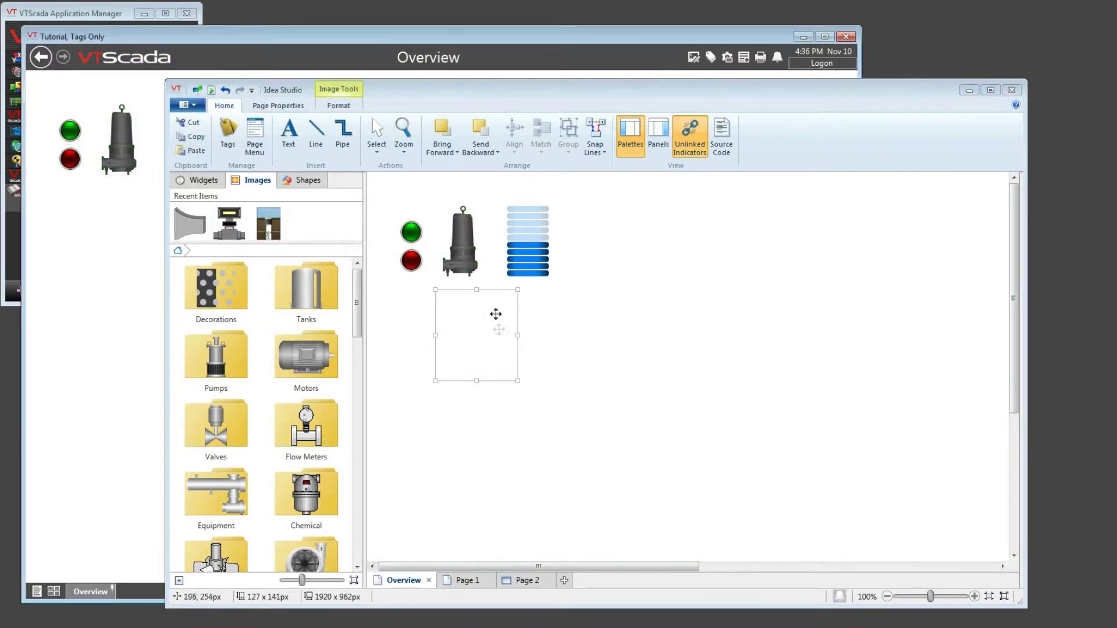
right_click(499, 314)
left_click(532, 320)
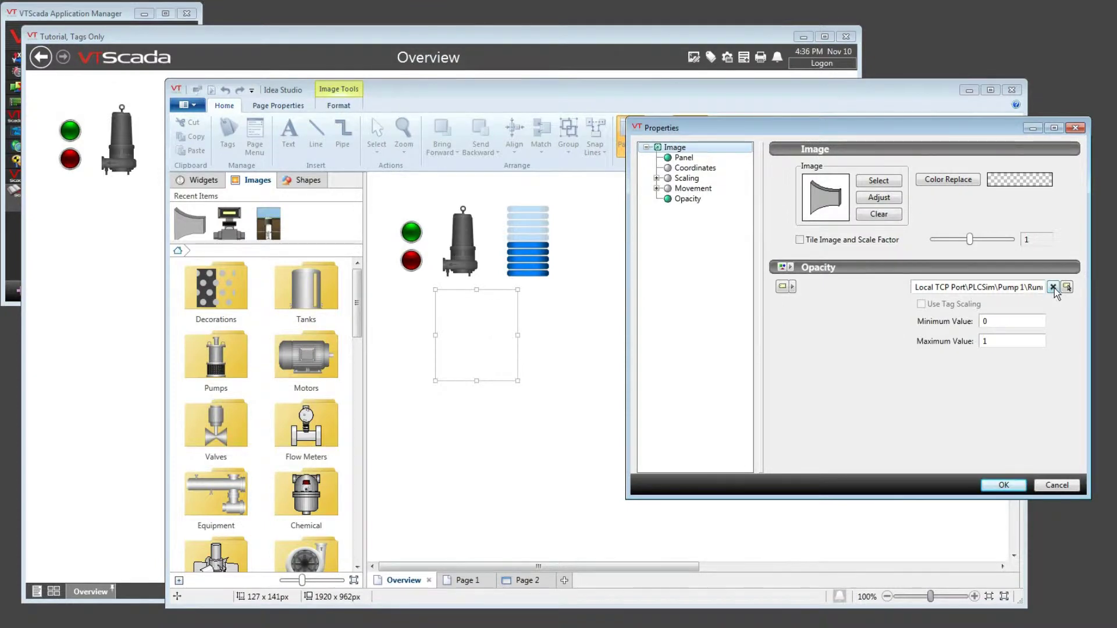
left_click(1053, 287)
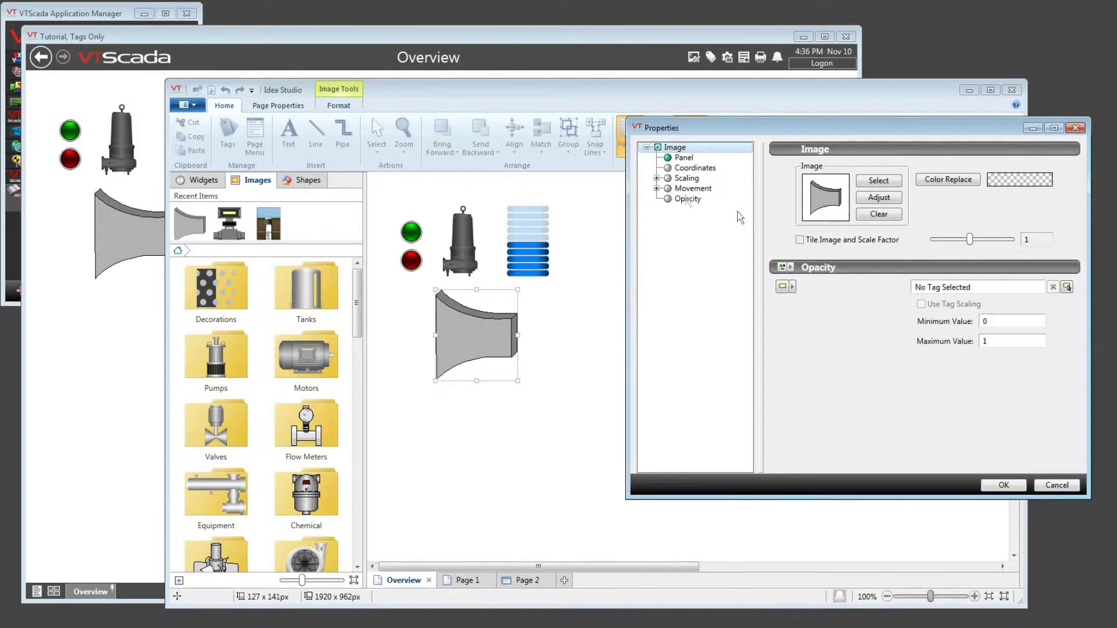
left_click(657, 178)
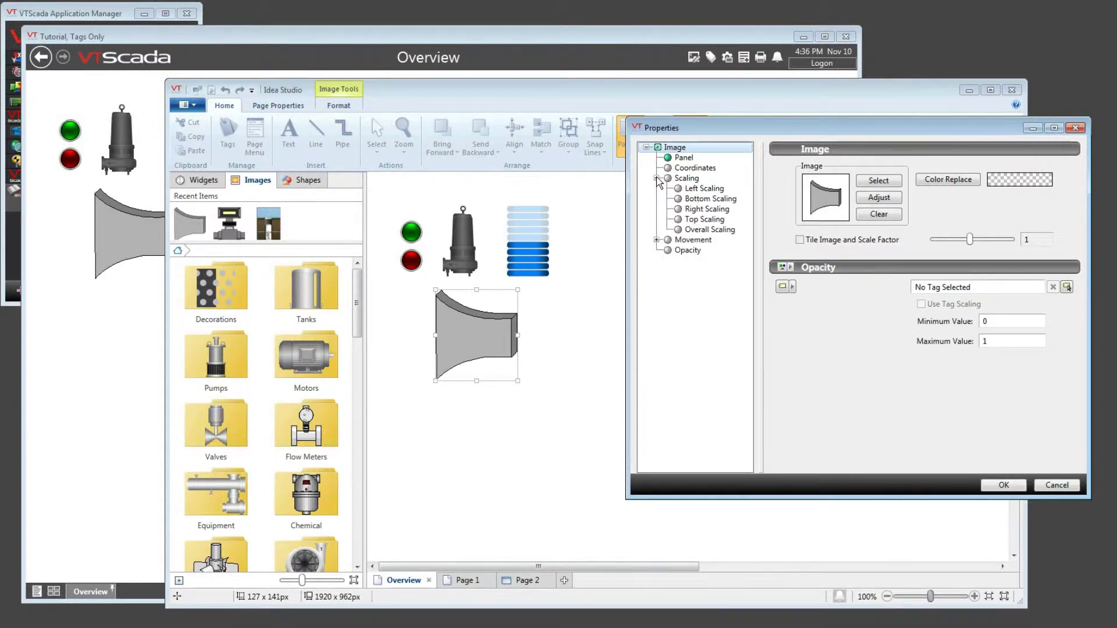
Drive Top Scaling by Tag Value from Tank 1\Tank Level with Use Tag Scaling ticked (0 to 100).
left_click(704, 221)
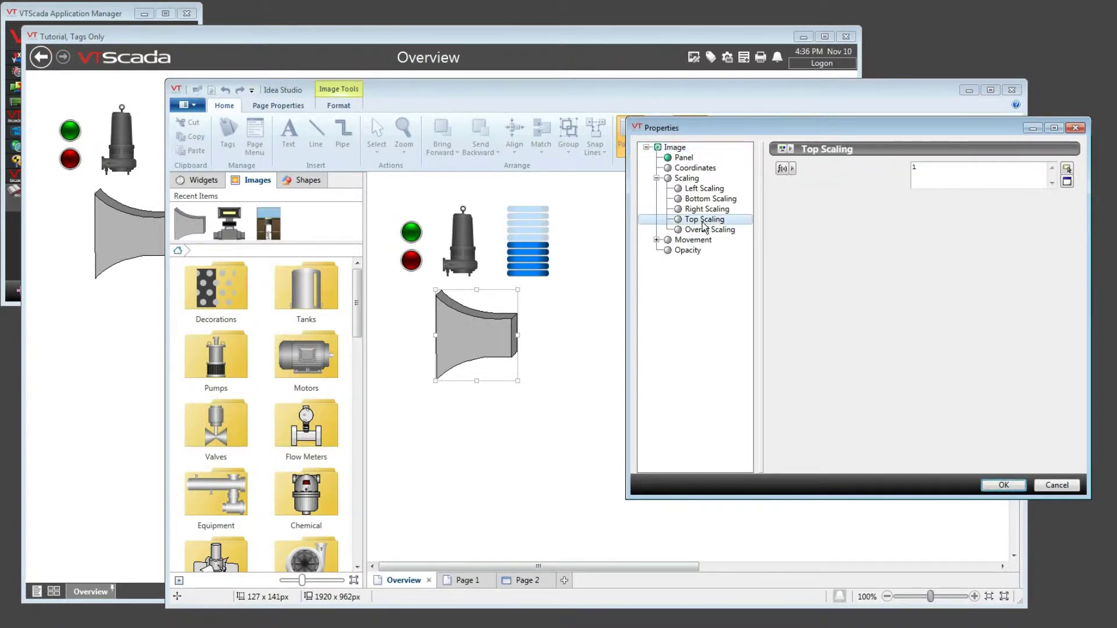
left_click(792, 170)
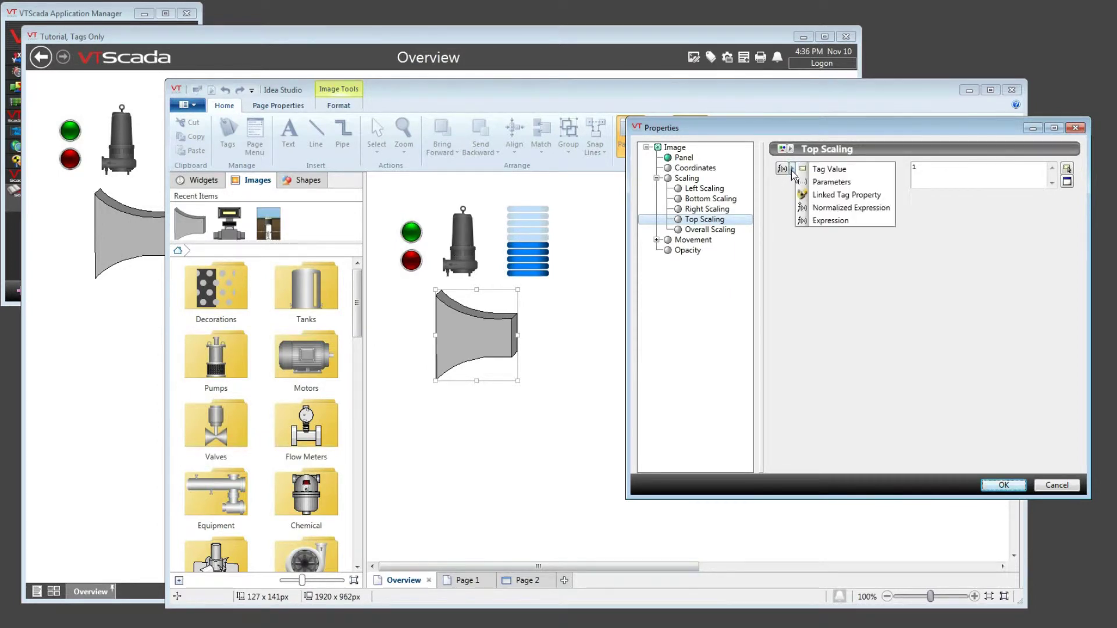
left_click(825, 169)
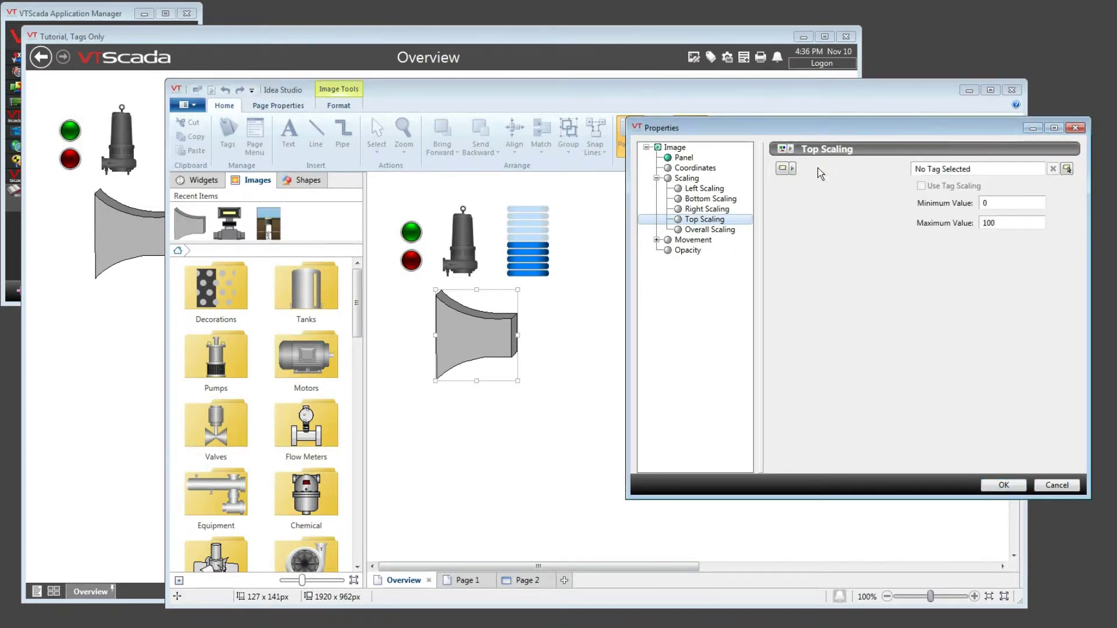
left_click(1066, 168)
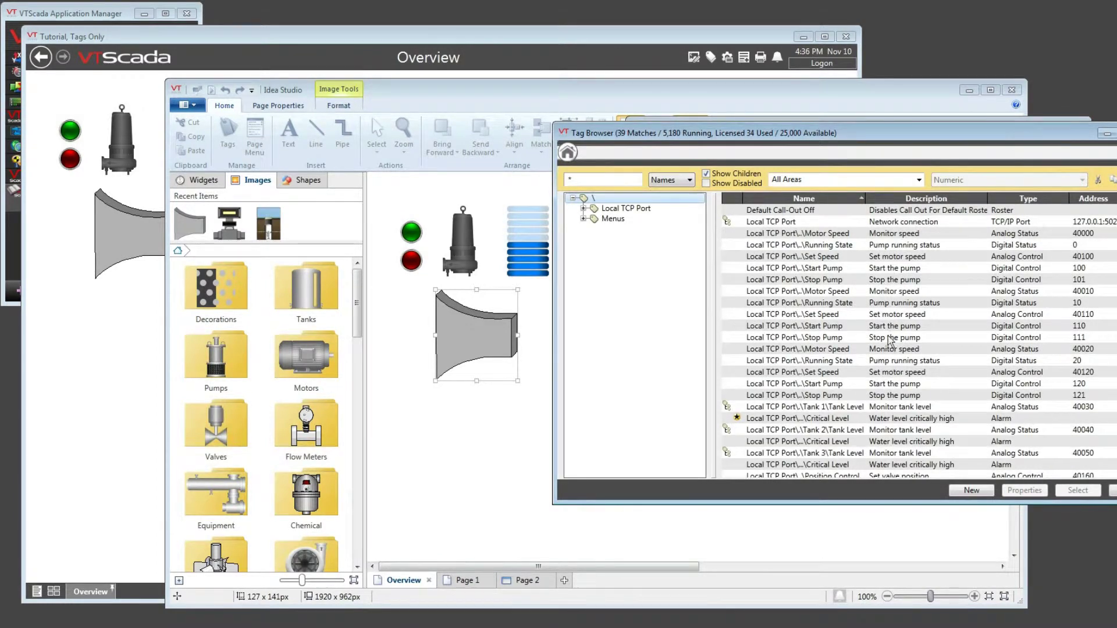
right_click(903, 408)
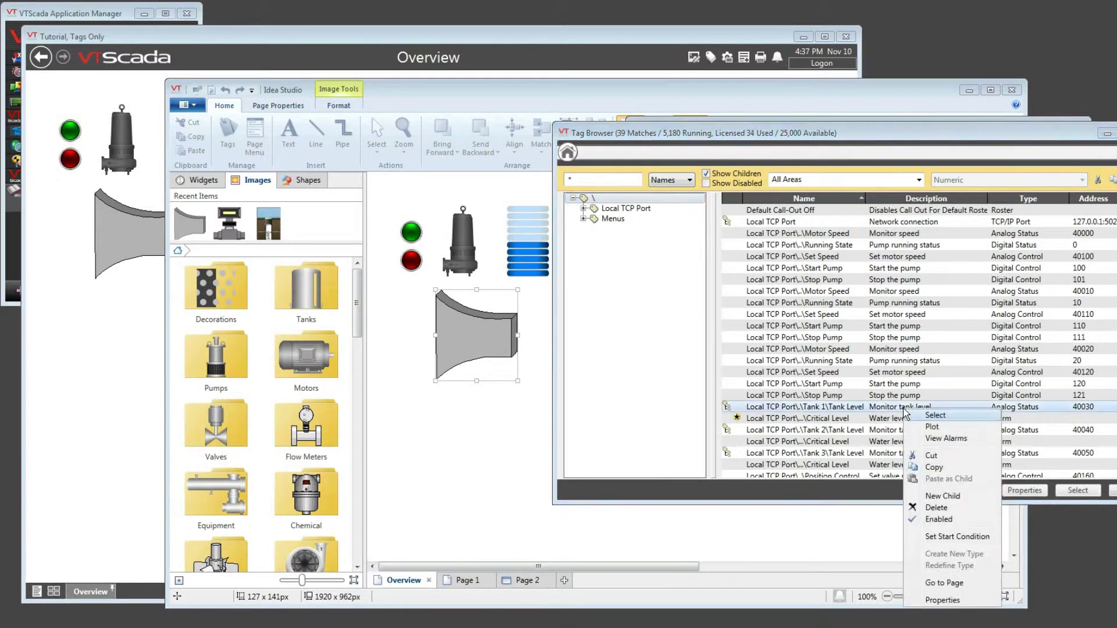
left_click(943, 415)
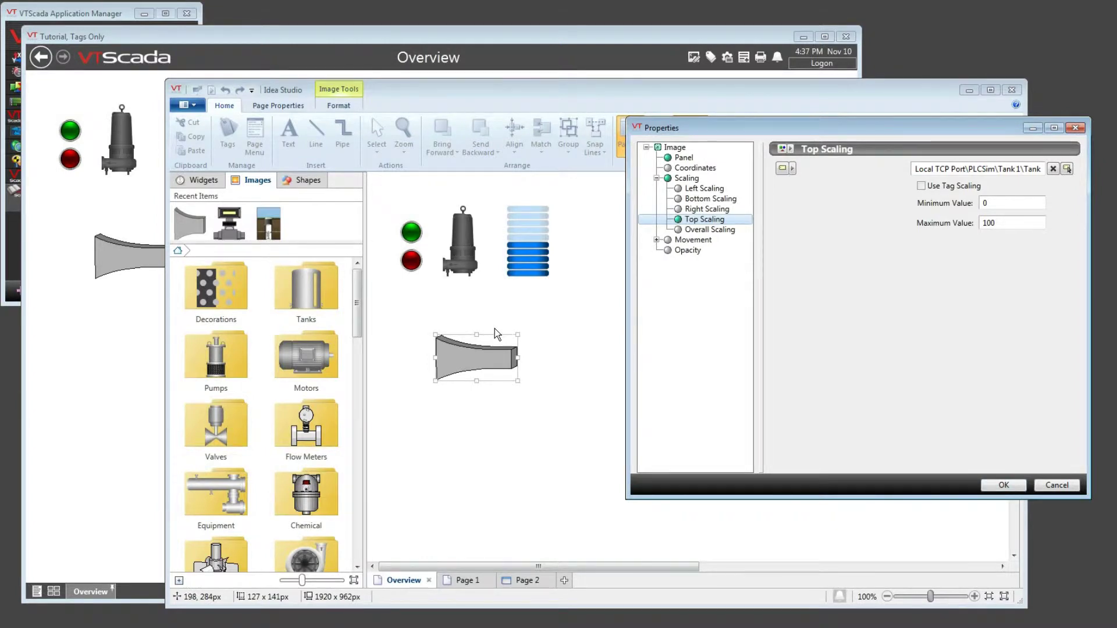
left_click(923, 186)
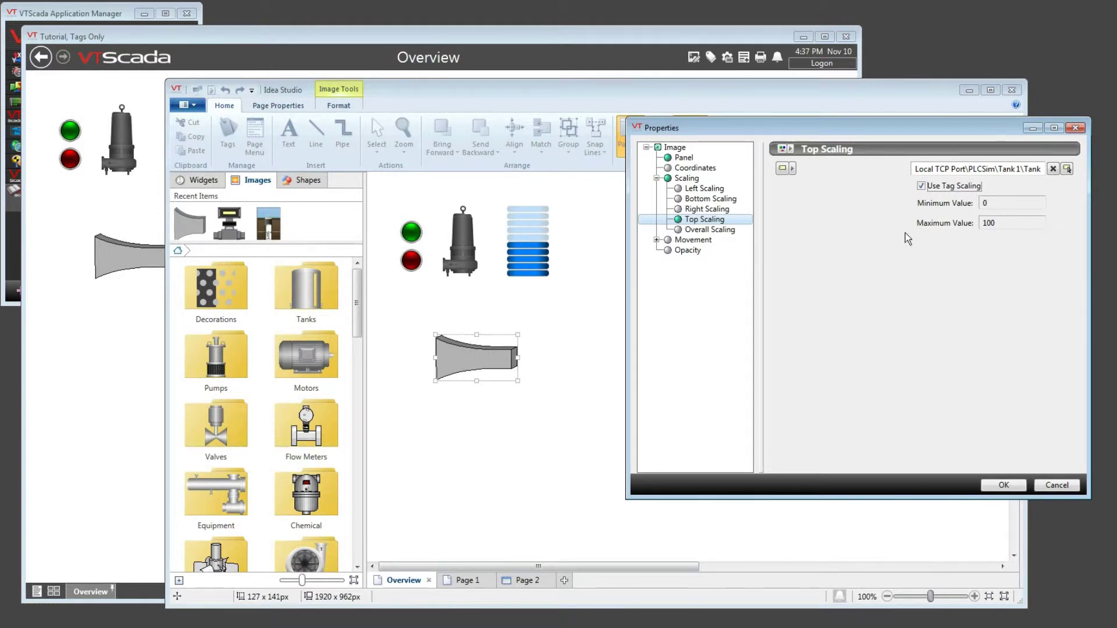
left_click(1005, 486)
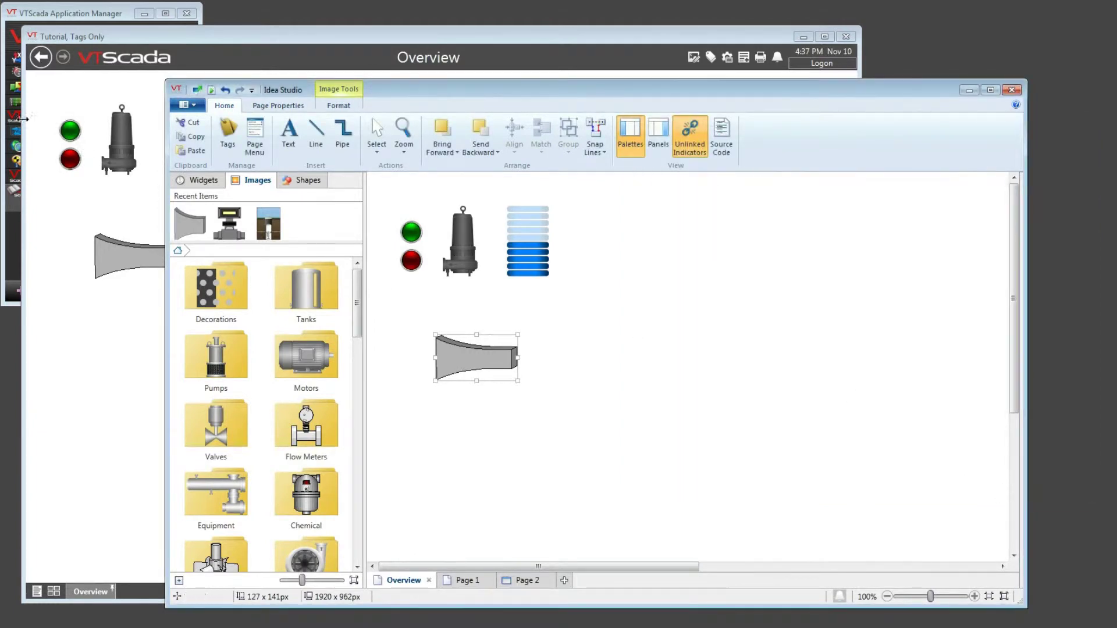
Start the pump so the reducer image's top edge follows the rising tank level.
left_click(71, 130)
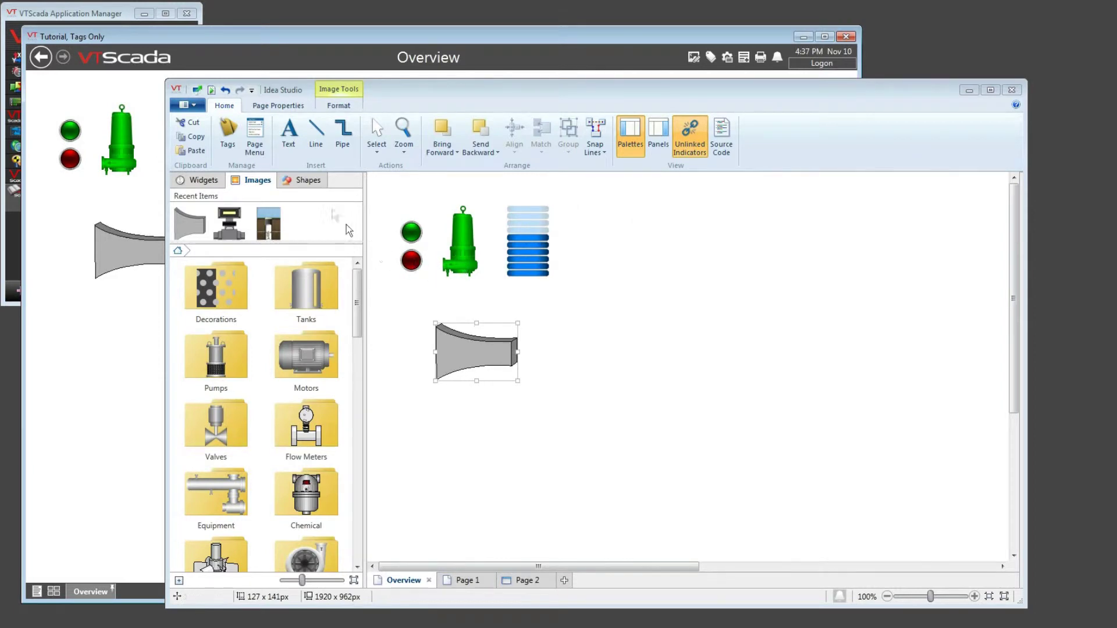
Add a text box below the tank and set its content to come from an expression.
left_click(293, 139)
left_click(527, 283)
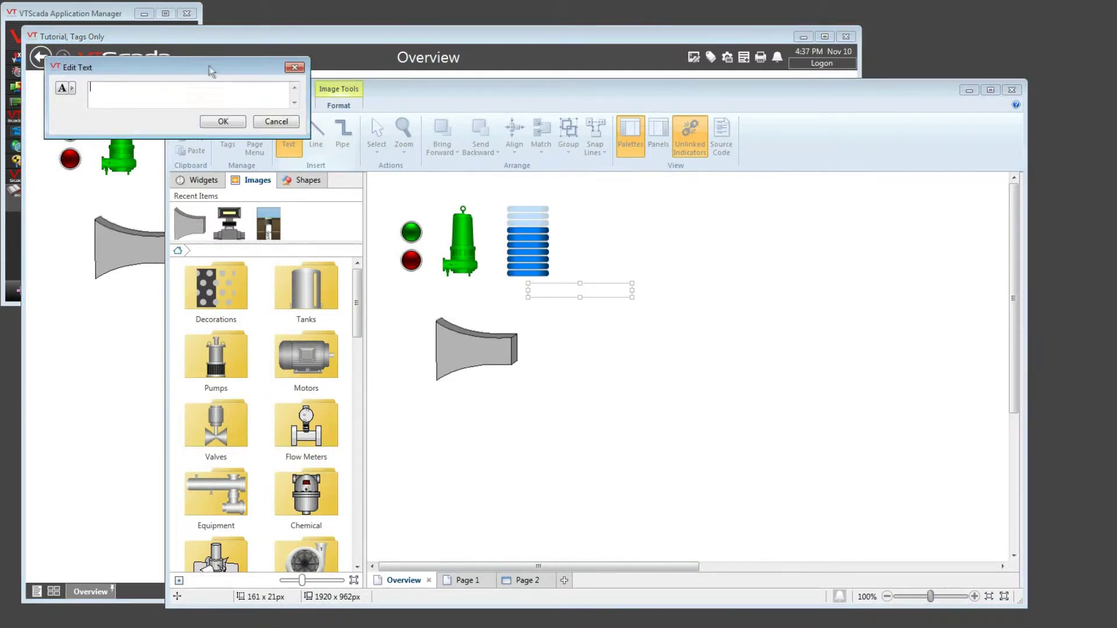
left_click_drag(209, 68, 795, 215)
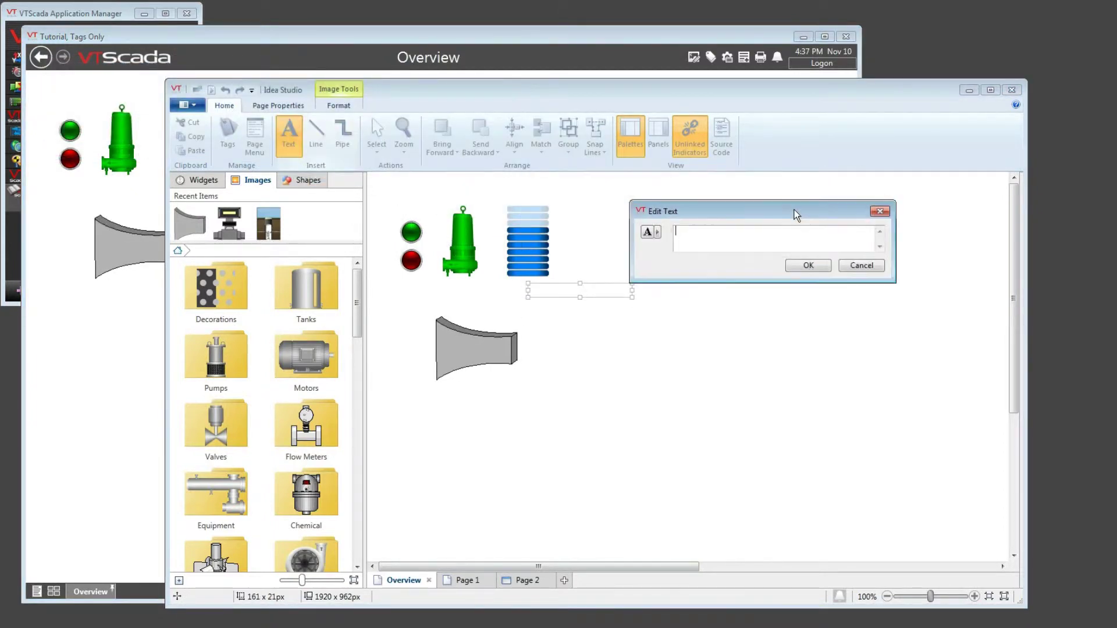
left_click(685, 237)
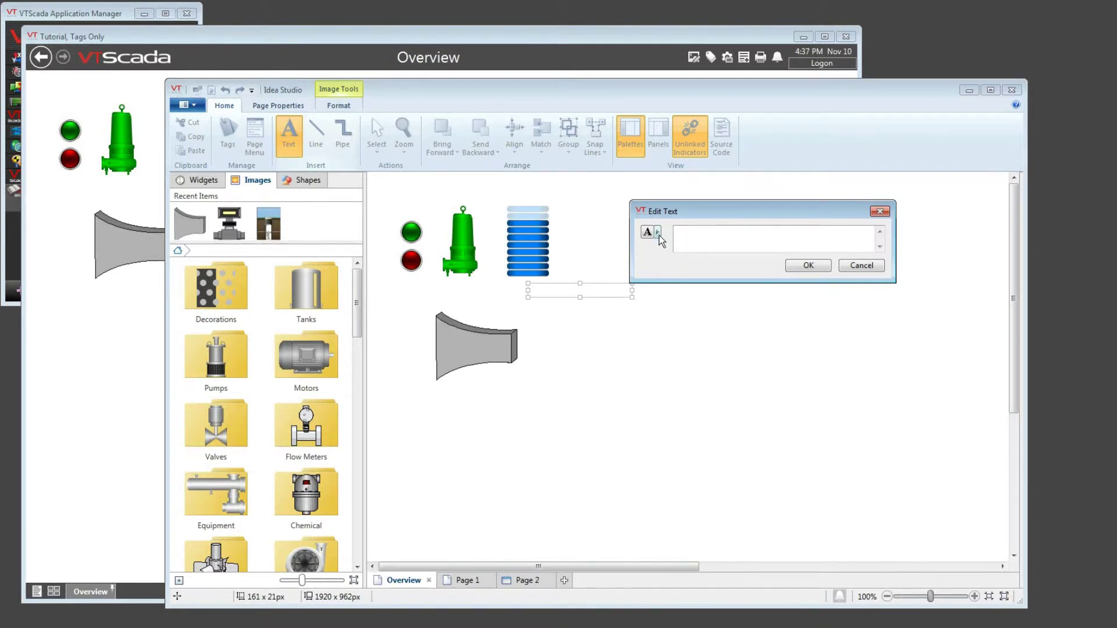
left_click(657, 232)
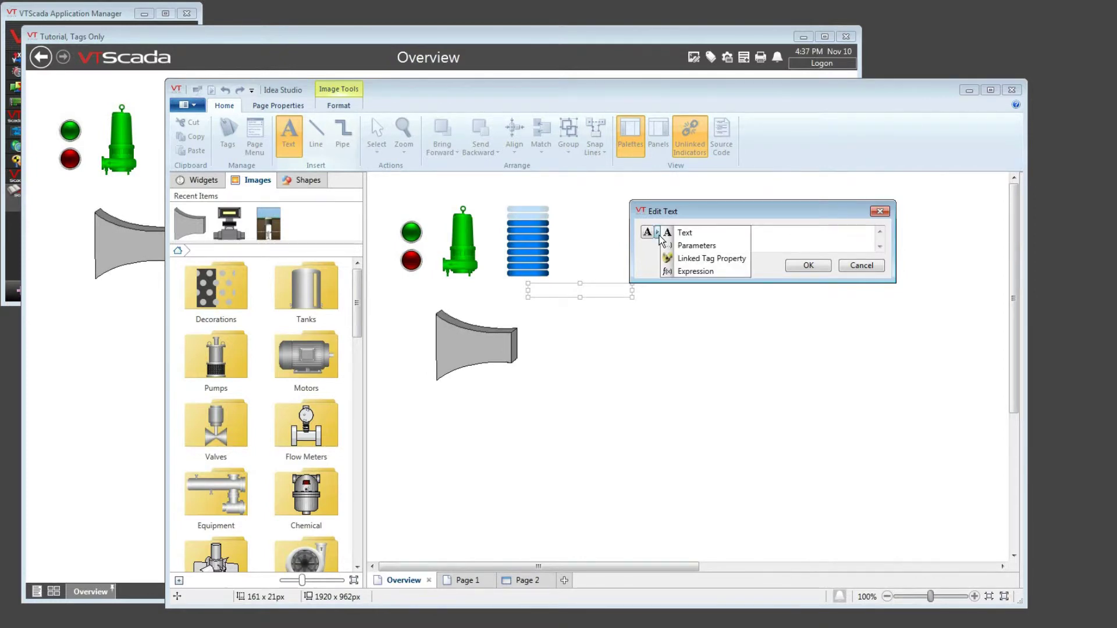
left_click(684, 273)
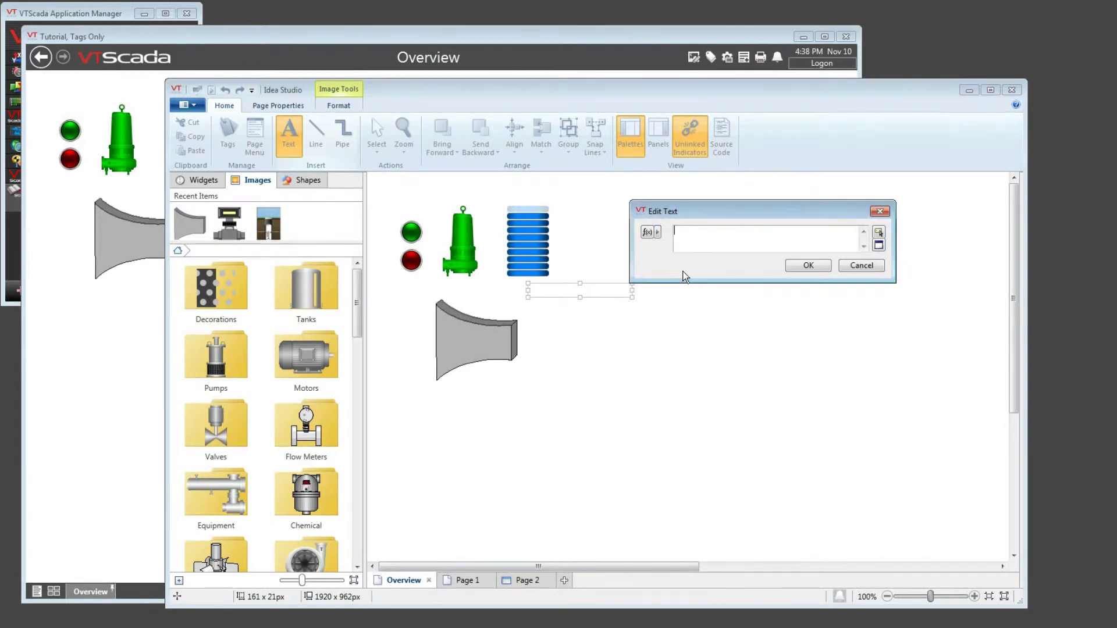
Insert the Tank 1 Tank Level tag, filtered to Analog Status, into the text and confirm.
left_click(878, 236)
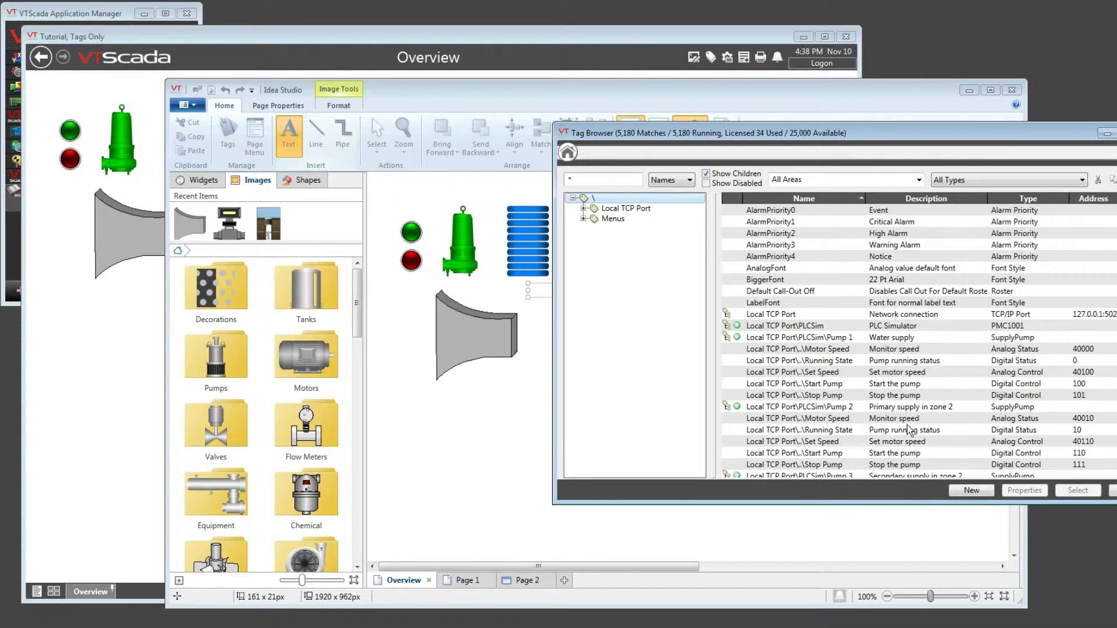
left_click(1081, 180)
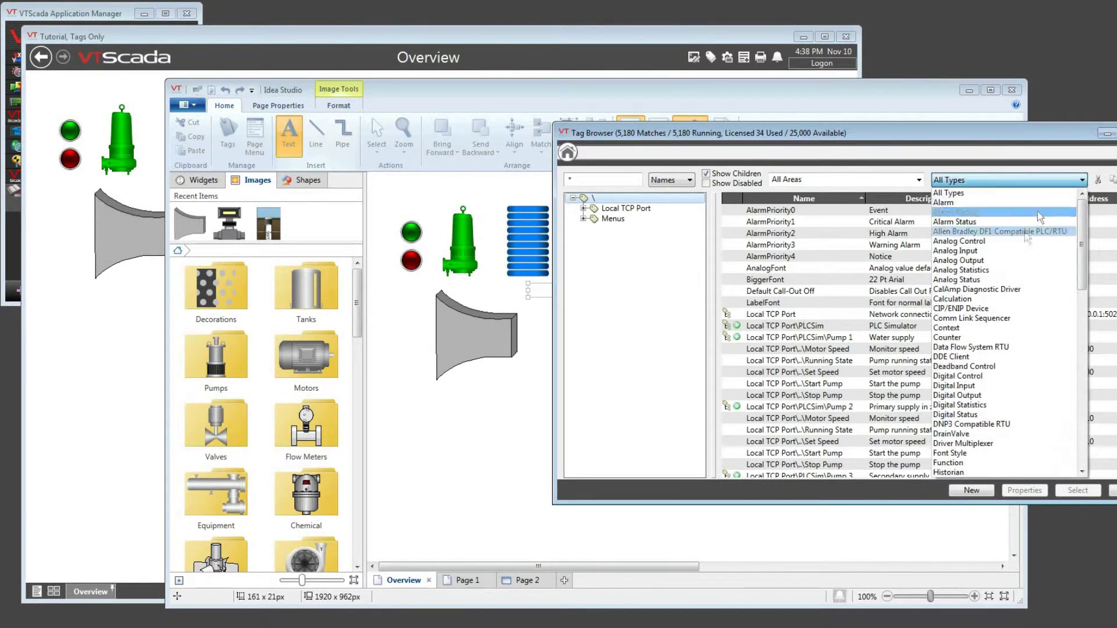
left_click(989, 282)
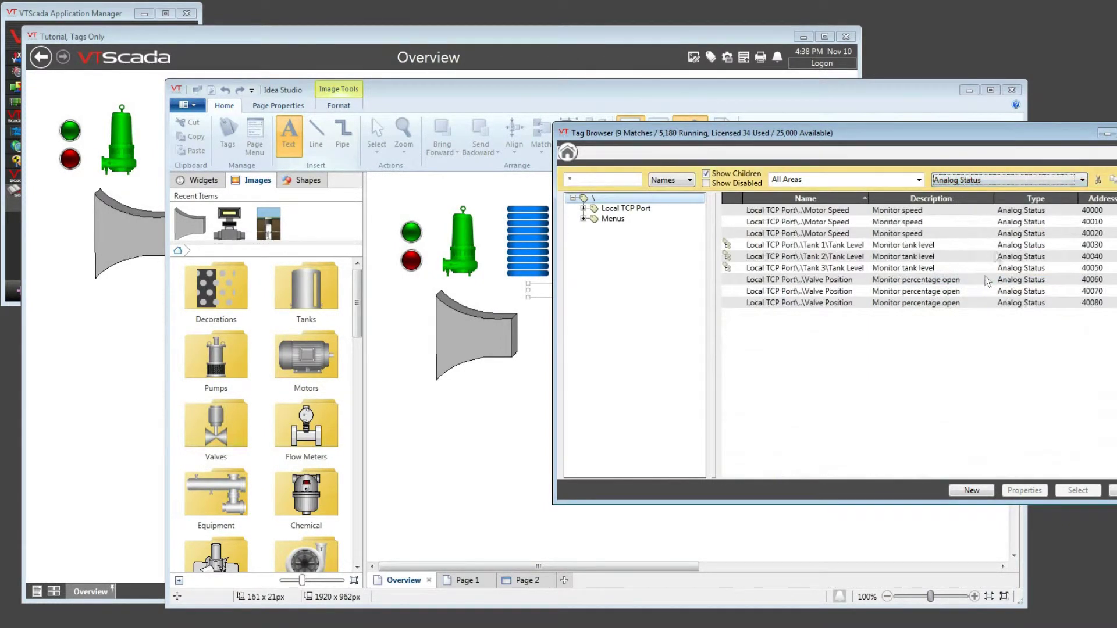
left_click(925, 247)
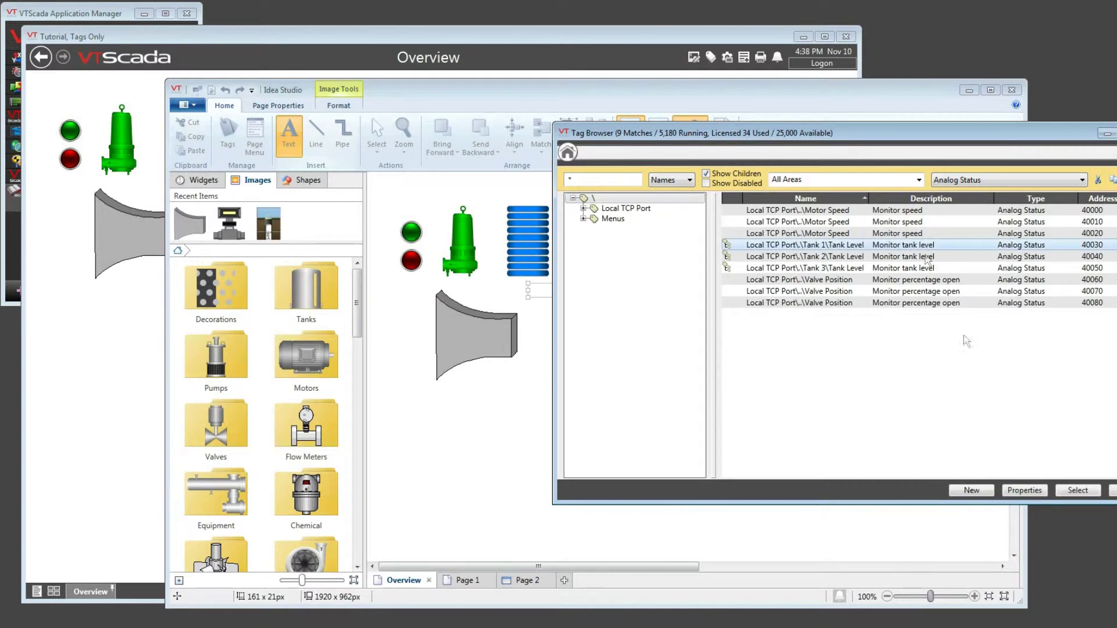
left_click(1076, 490)
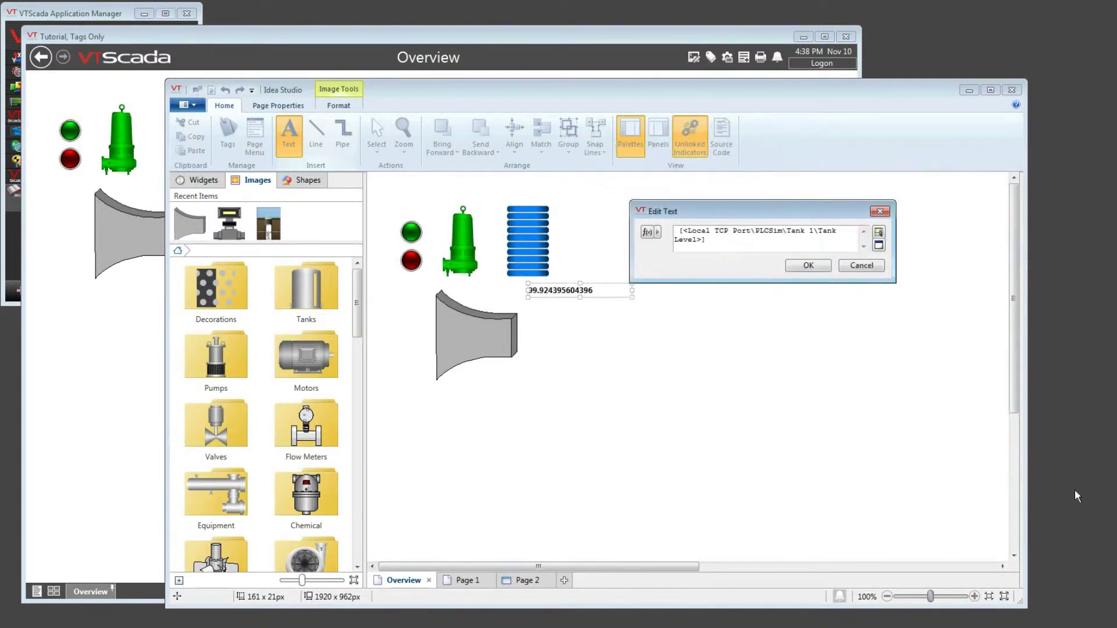
left_click(808, 266)
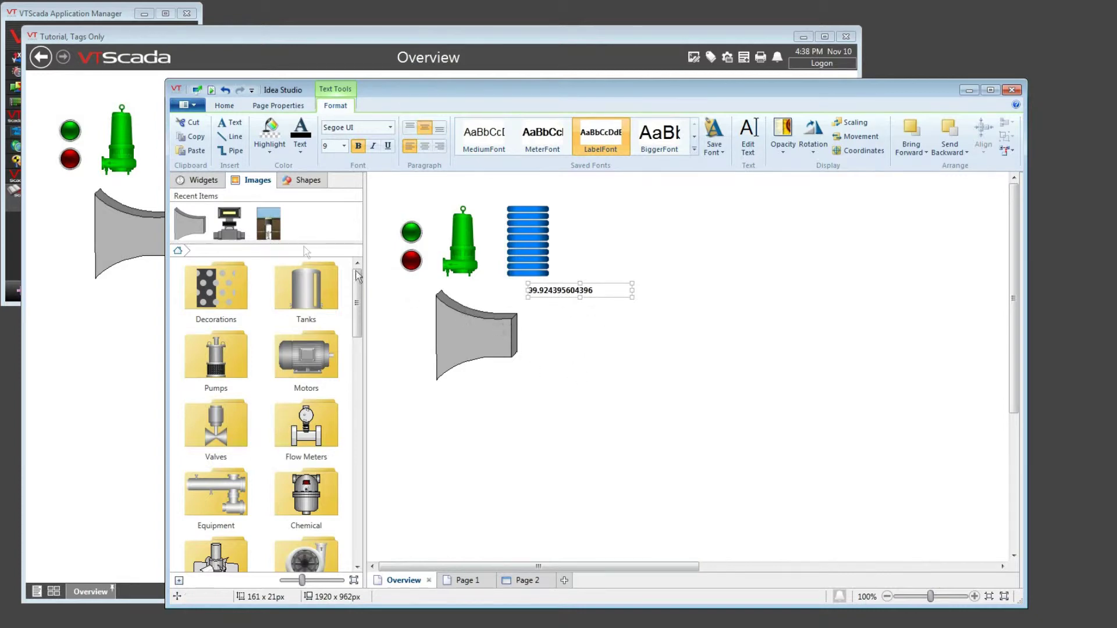
Browse the Widgets palette to Basic Components > Text, then select the grey pipe image.
left_click(202, 181)
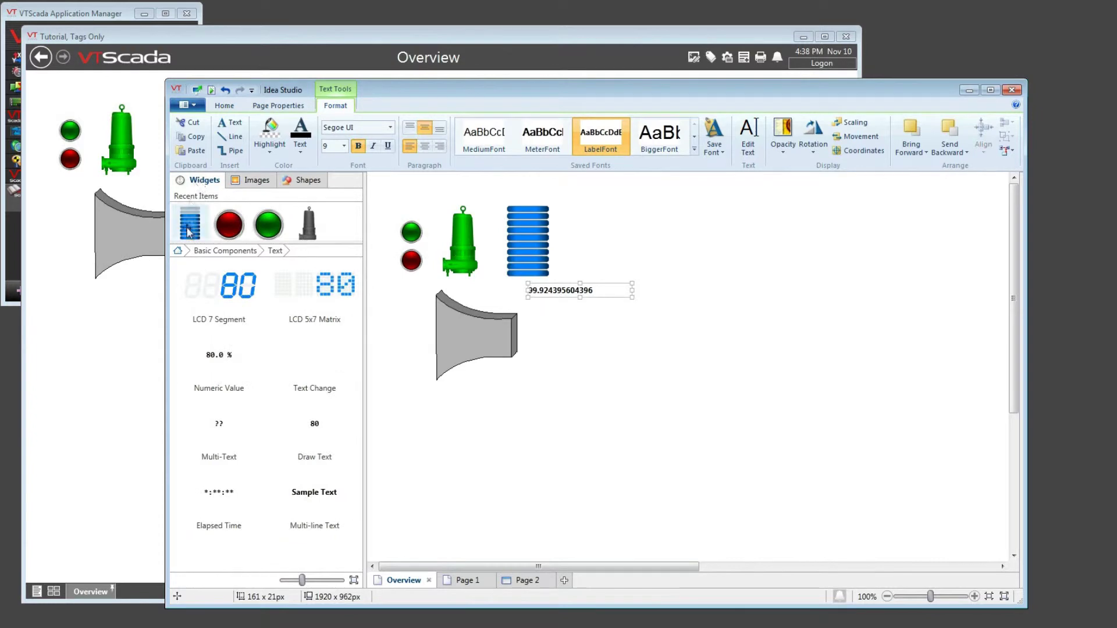
left_click(178, 250)
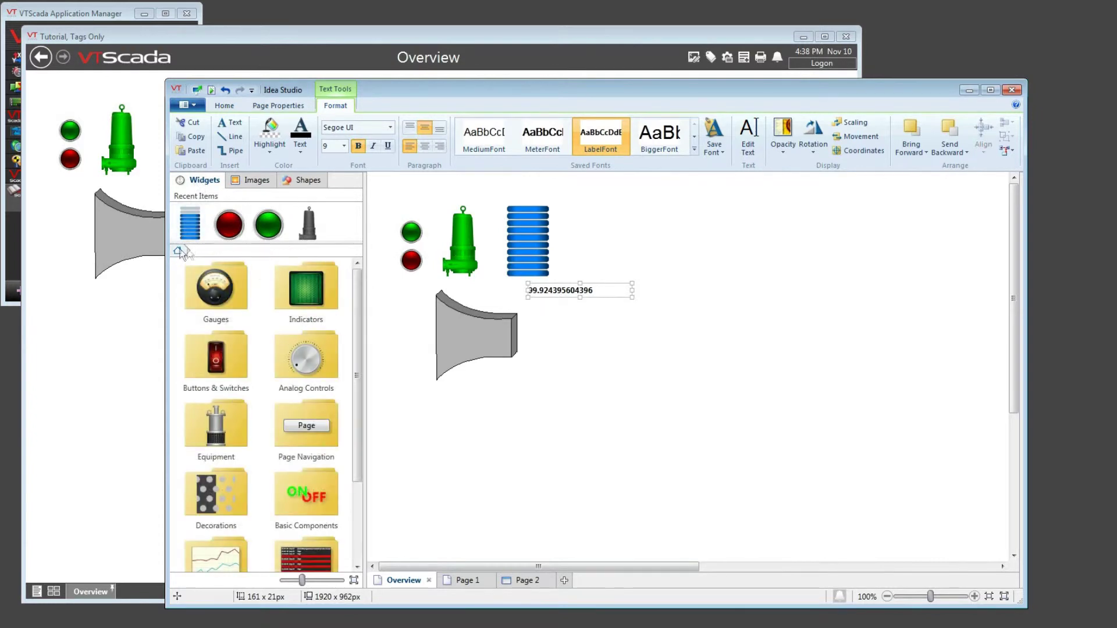
left_click(316, 490)
left_click(305, 297)
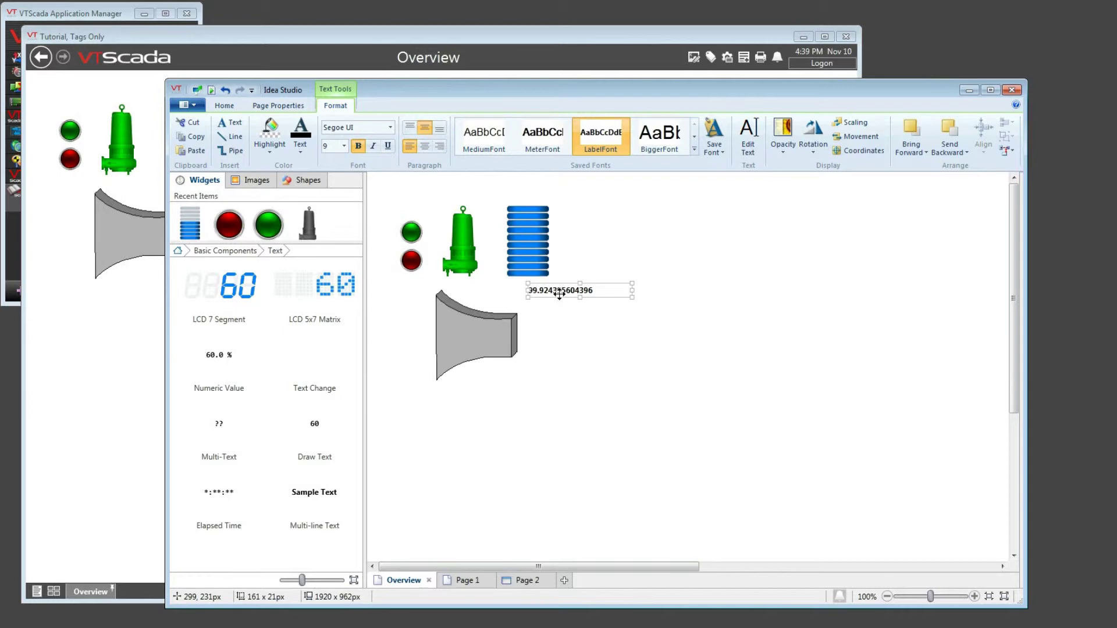
left_click(475, 329)
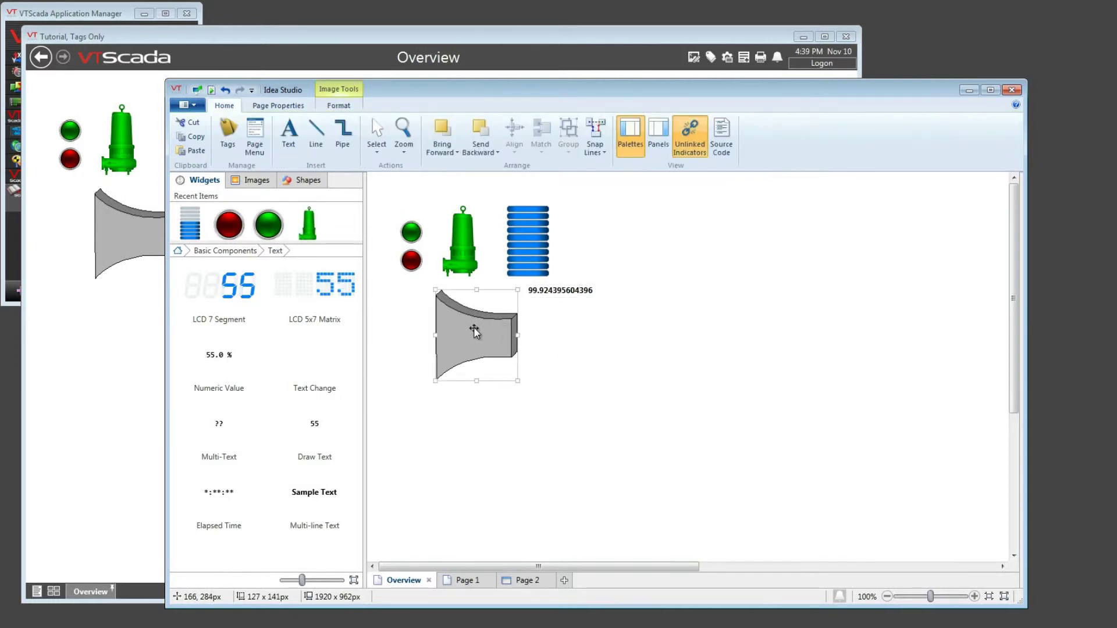
Clear the Top Scaling tag from the pipe image and show its advanced image adjustments.
right_click(474, 326)
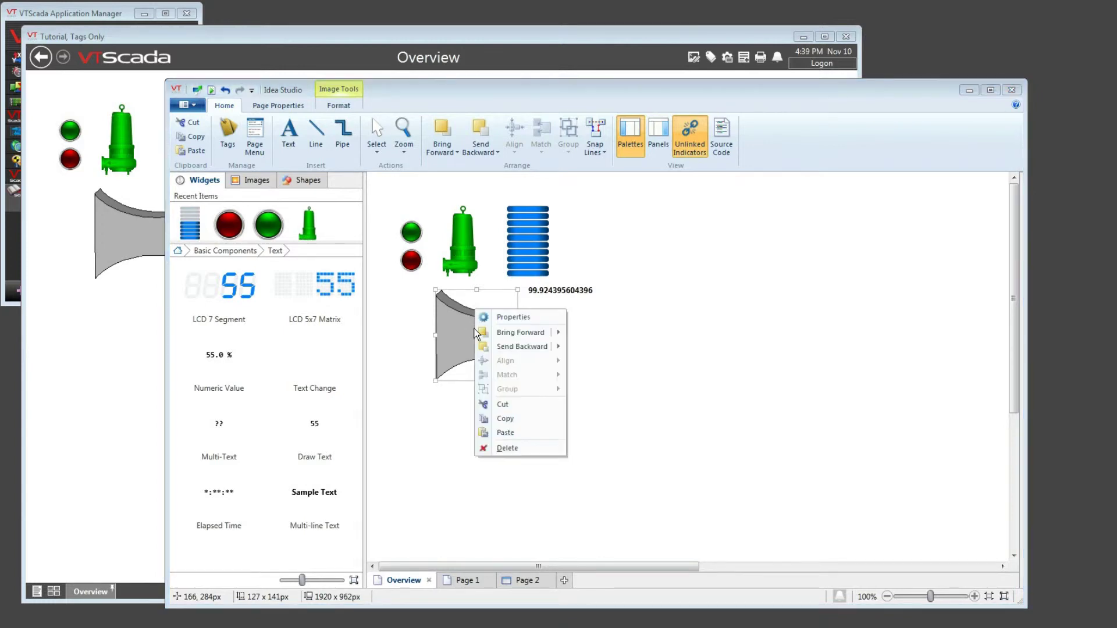
left_click(523, 319)
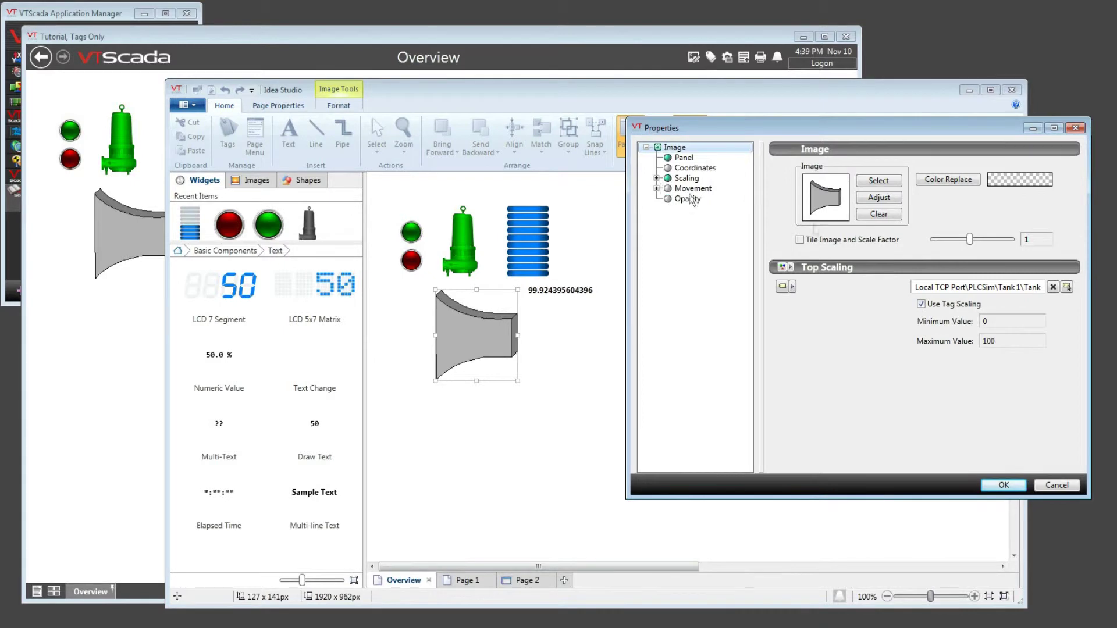
left_click(1053, 286)
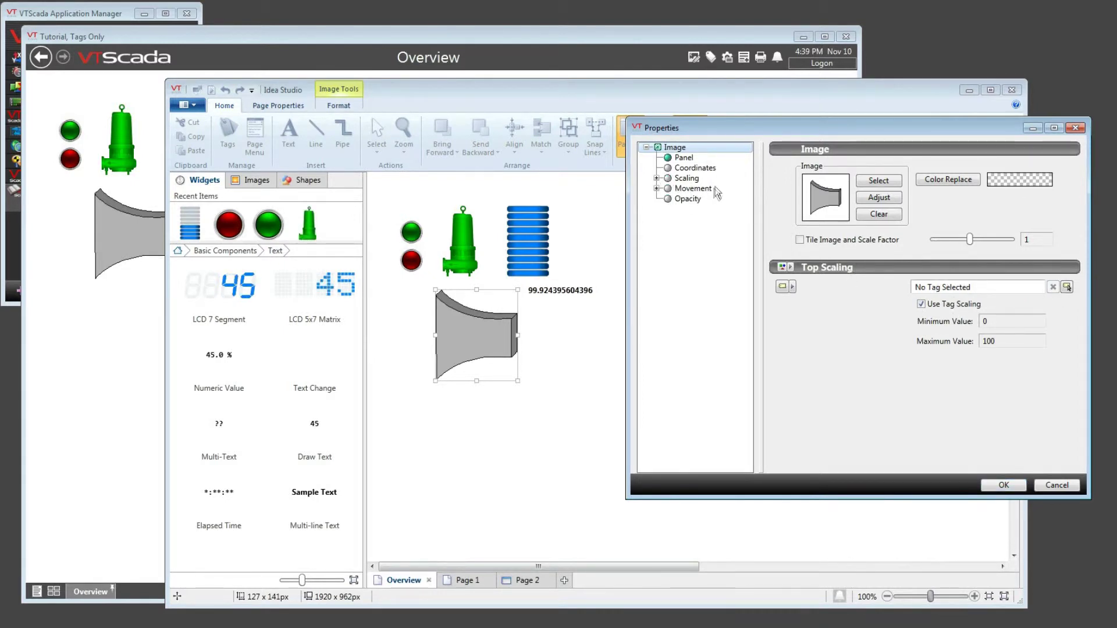
left_click(887, 200)
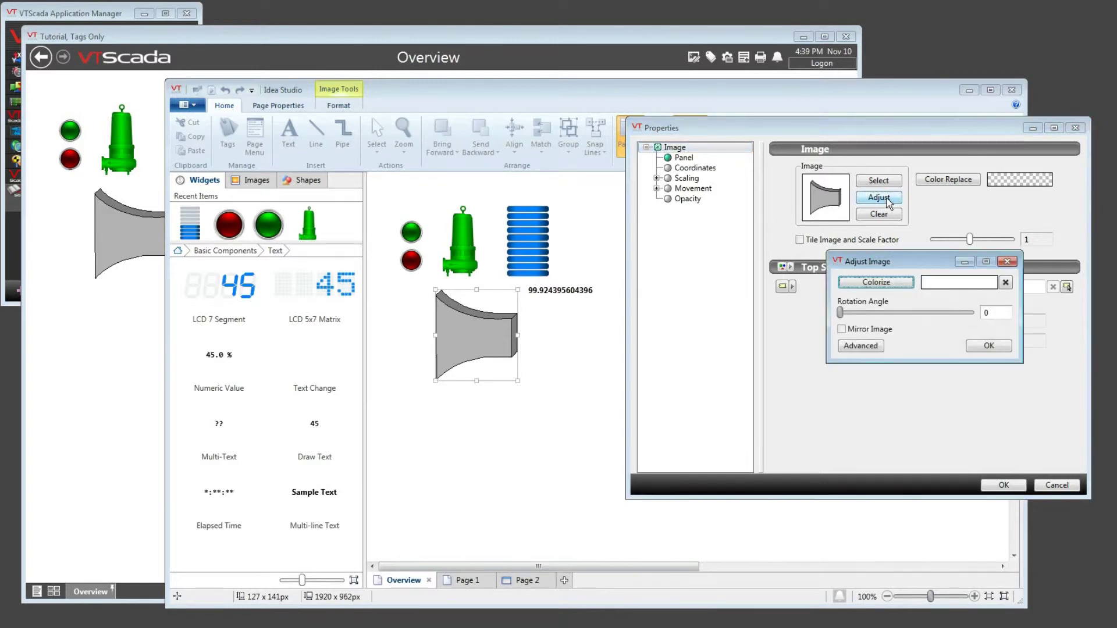
left_click(864, 346)
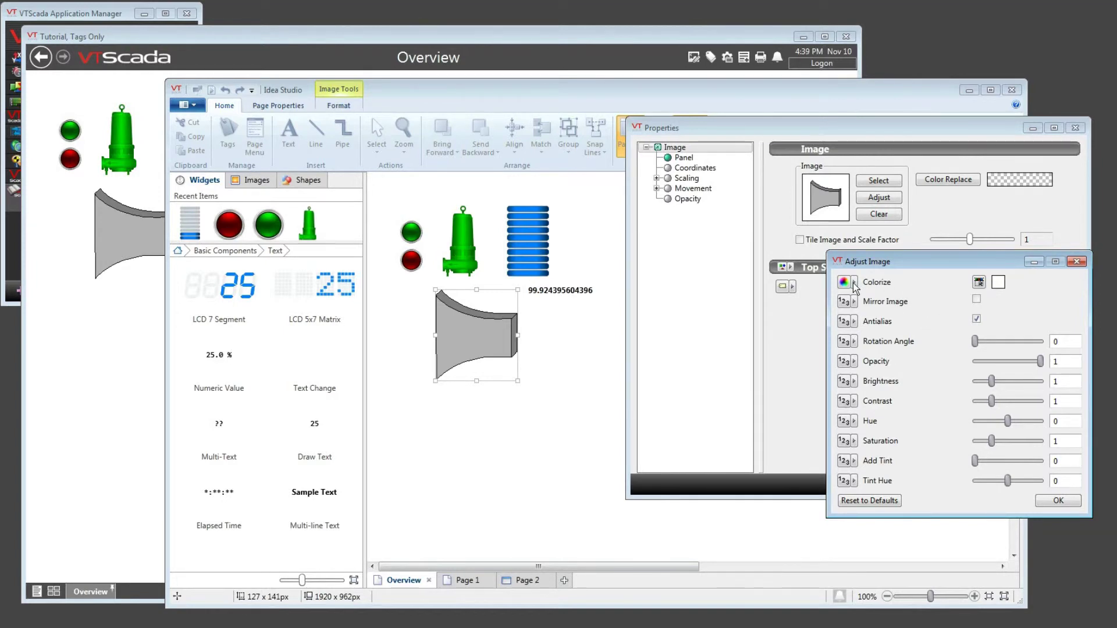
Open the Colorize colour picker for the pipe image and cancel it, leaving the colour unchanged.
left_click(980, 284)
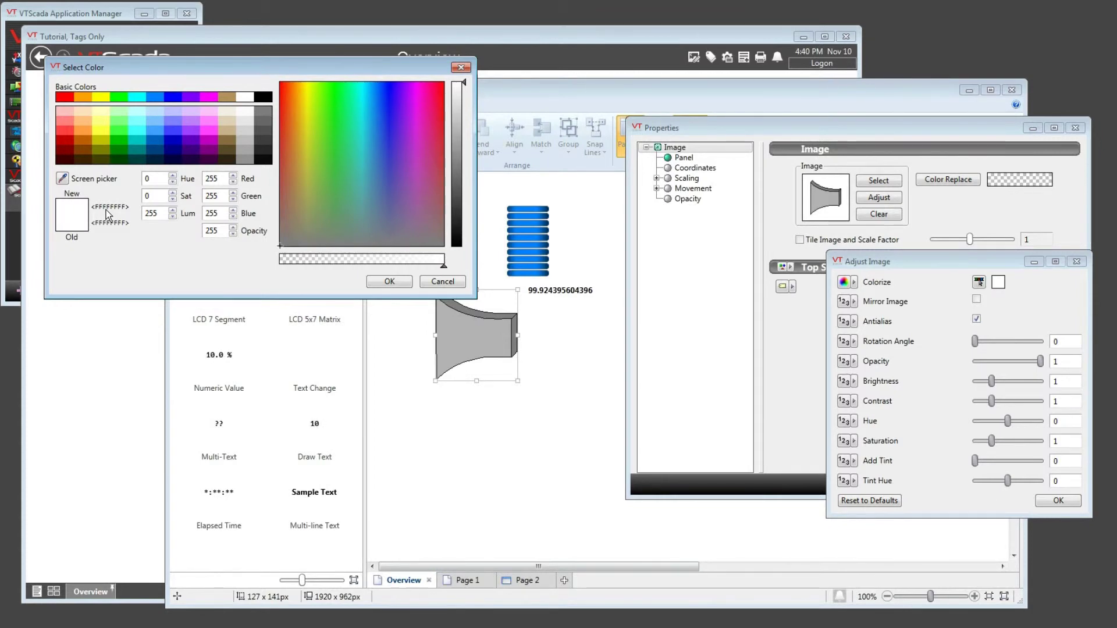
left_click(449, 283)
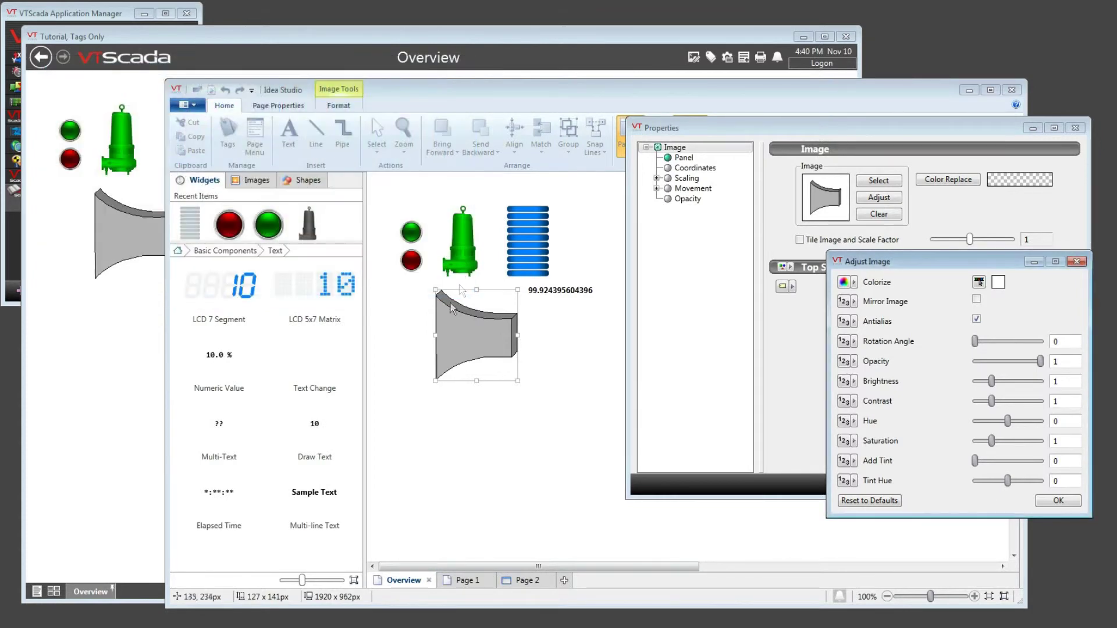
Mirror the reducer image from the pump's Running State tag value and apply the image properties.
left_click(855, 302)
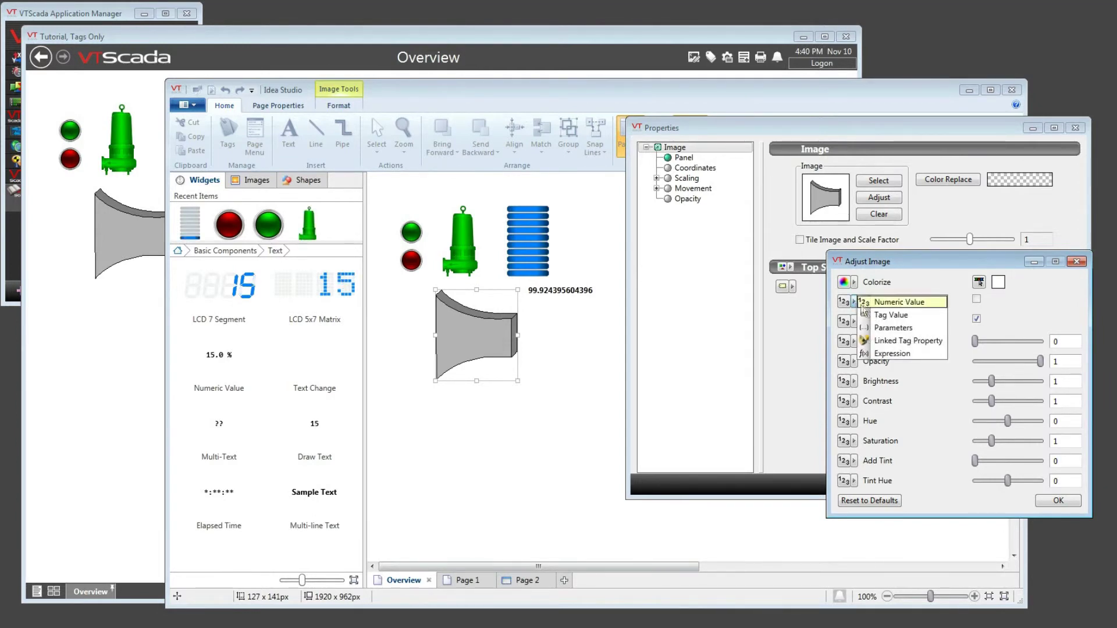
left_click(881, 316)
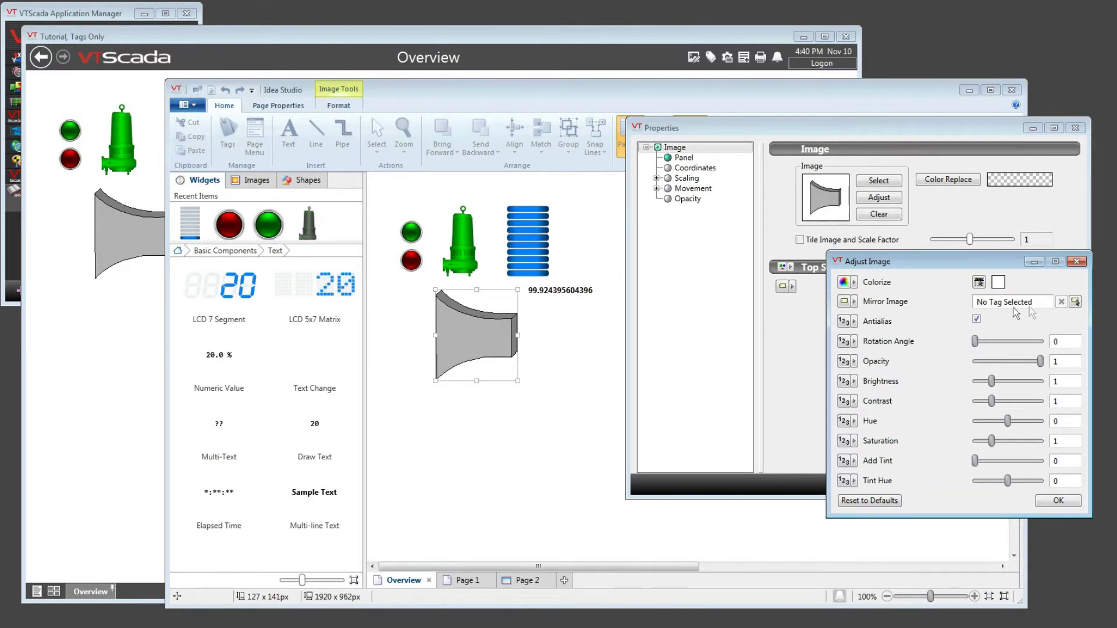
left_click(1073, 302)
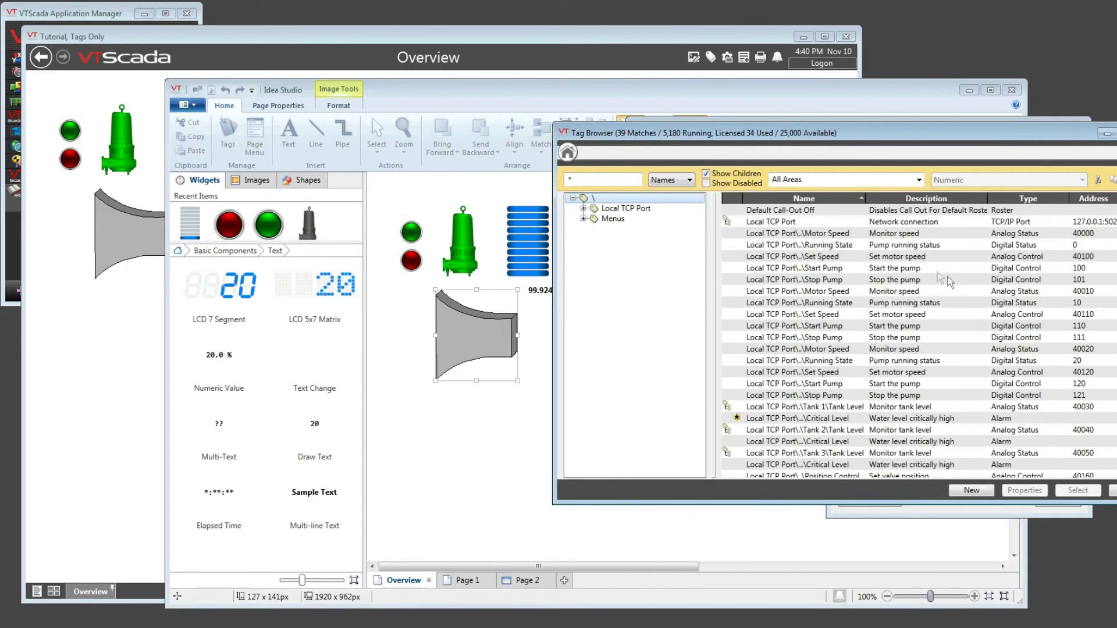
left_click(922, 248)
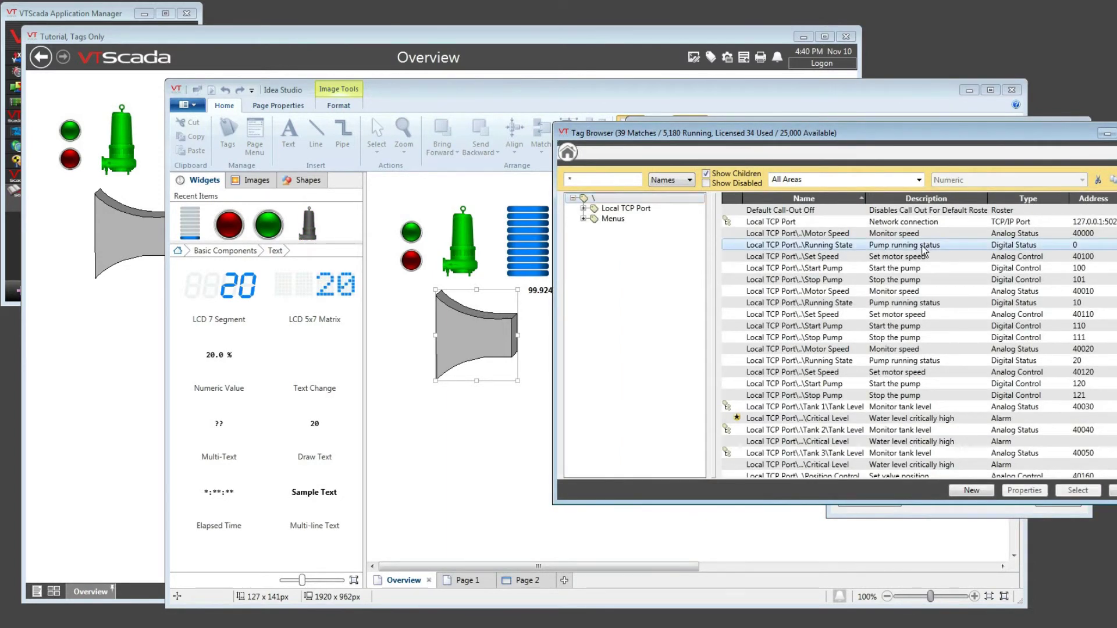
left_click(1077, 491)
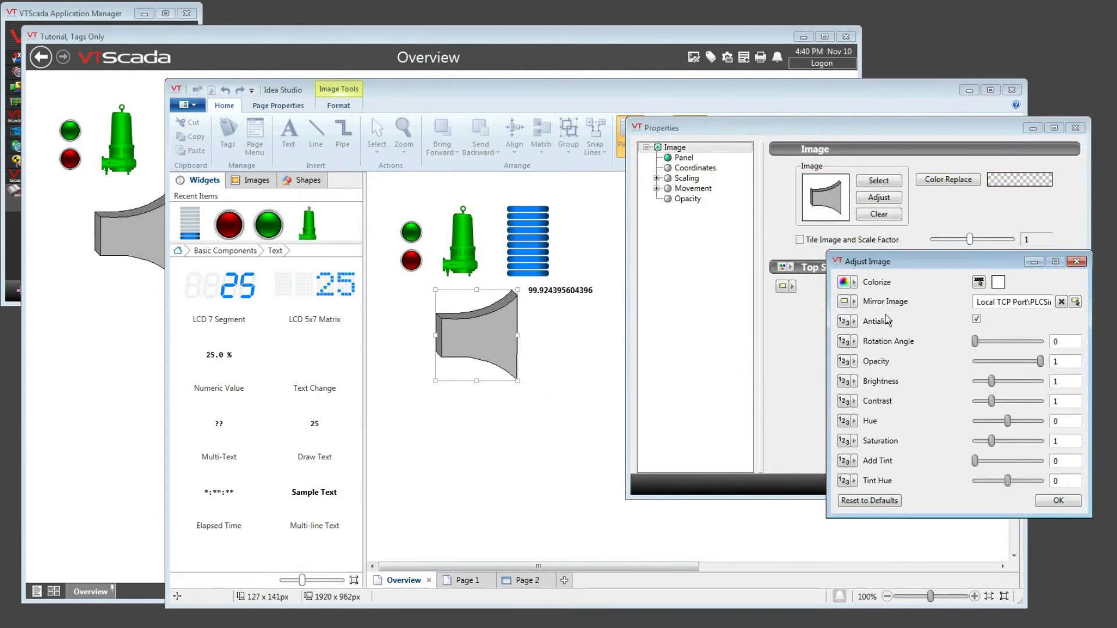
left_click(1054, 500)
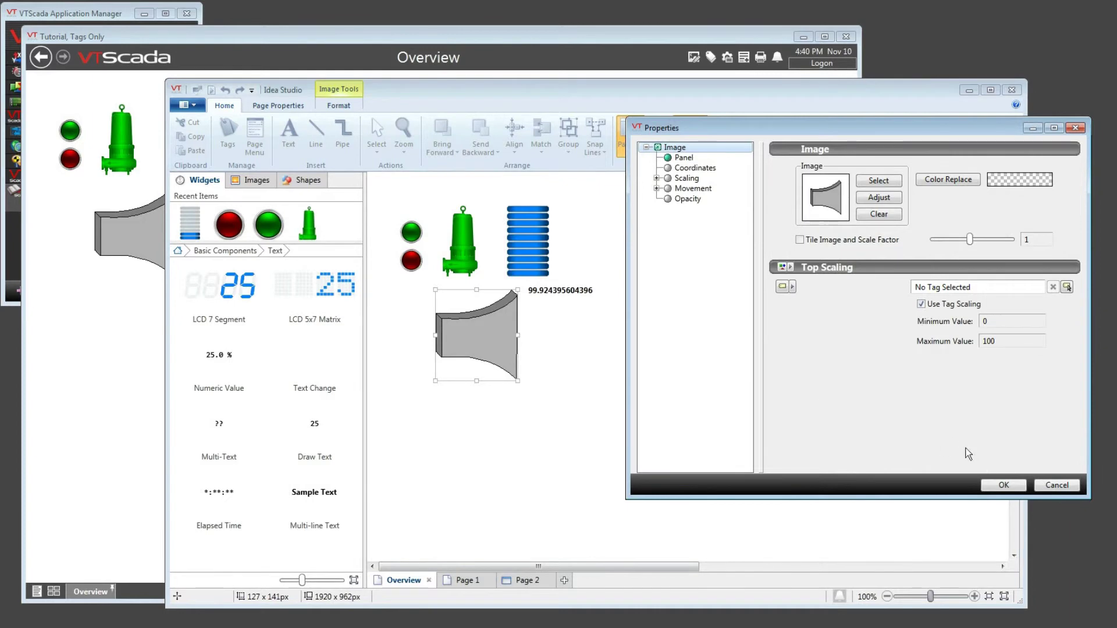
left_click(1002, 485)
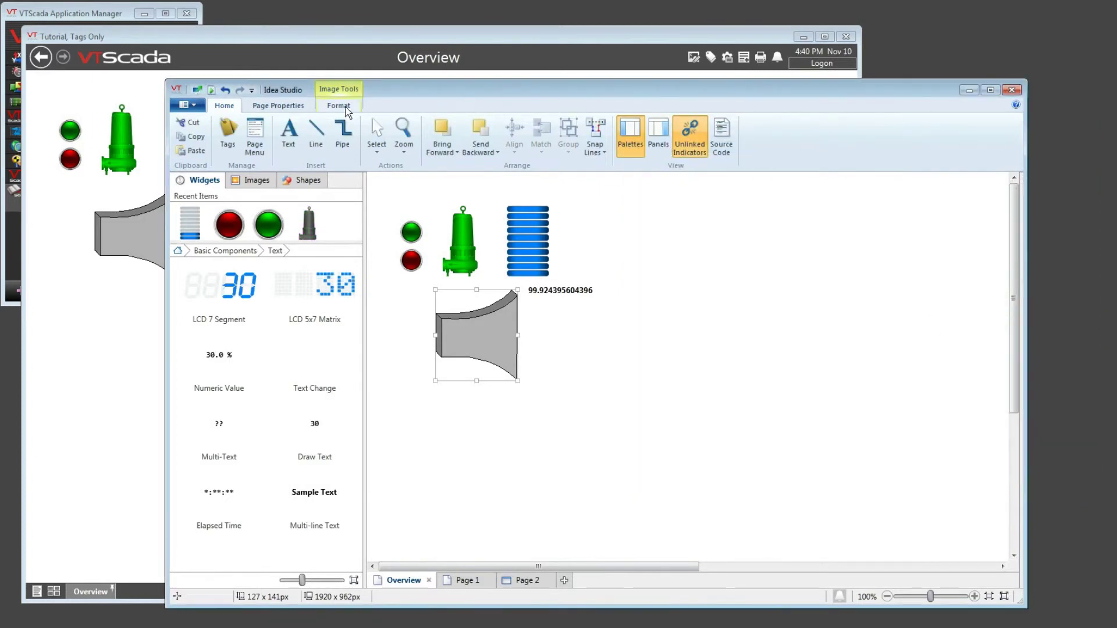
left_click(71, 164)
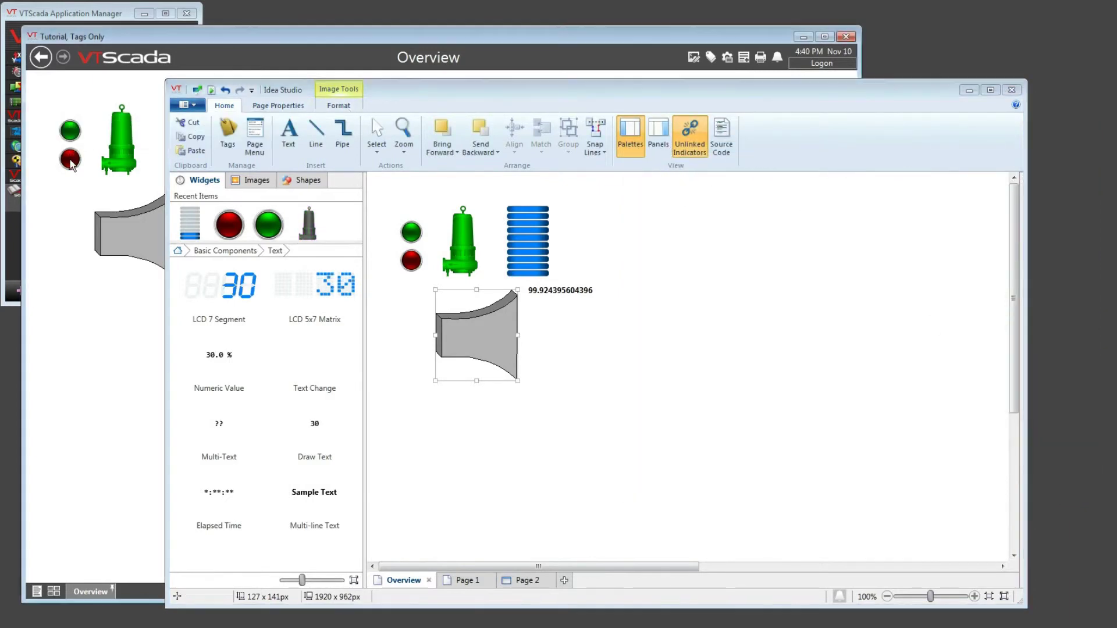
left_click(72, 133)
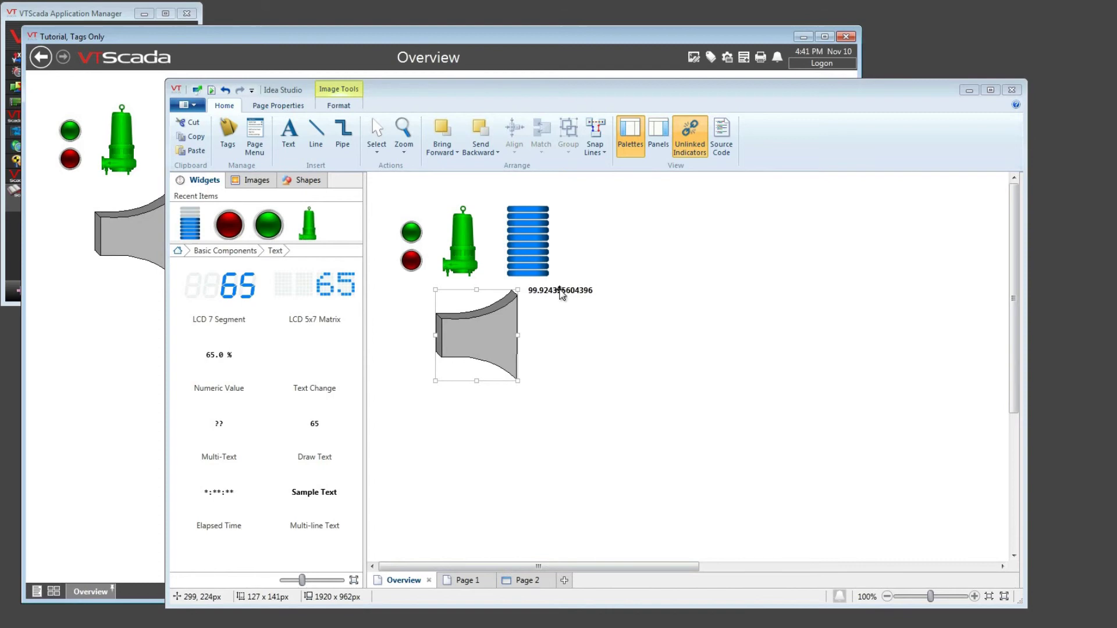
Open VTScada Help with F1, closing the extra browser tab and the Bookmarks panel.
key("F1")
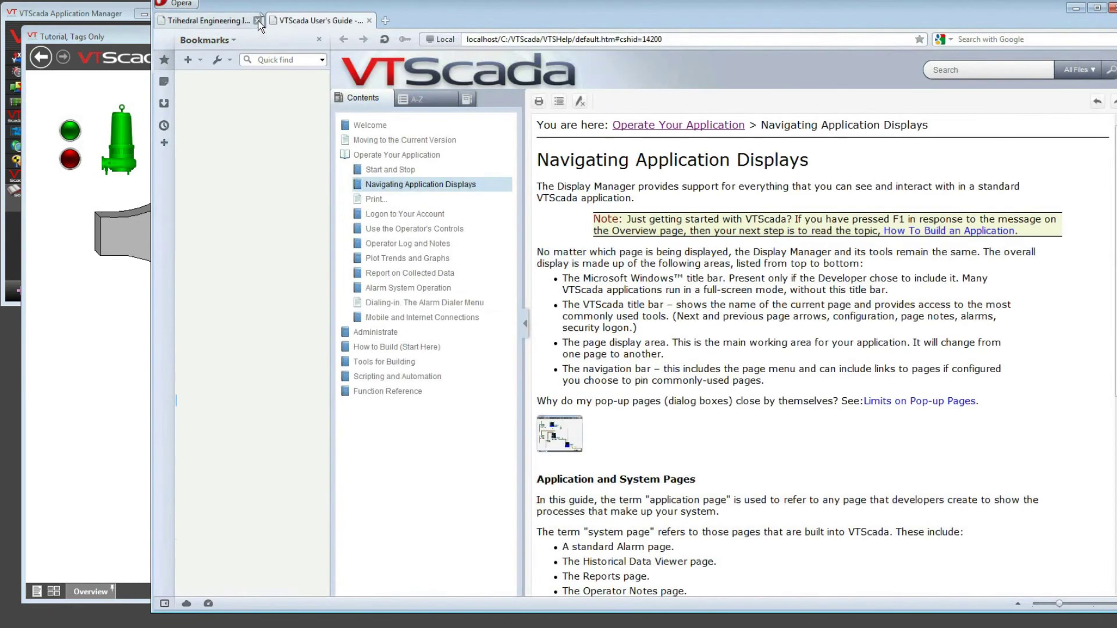
left_click(257, 20)
left_click(319, 41)
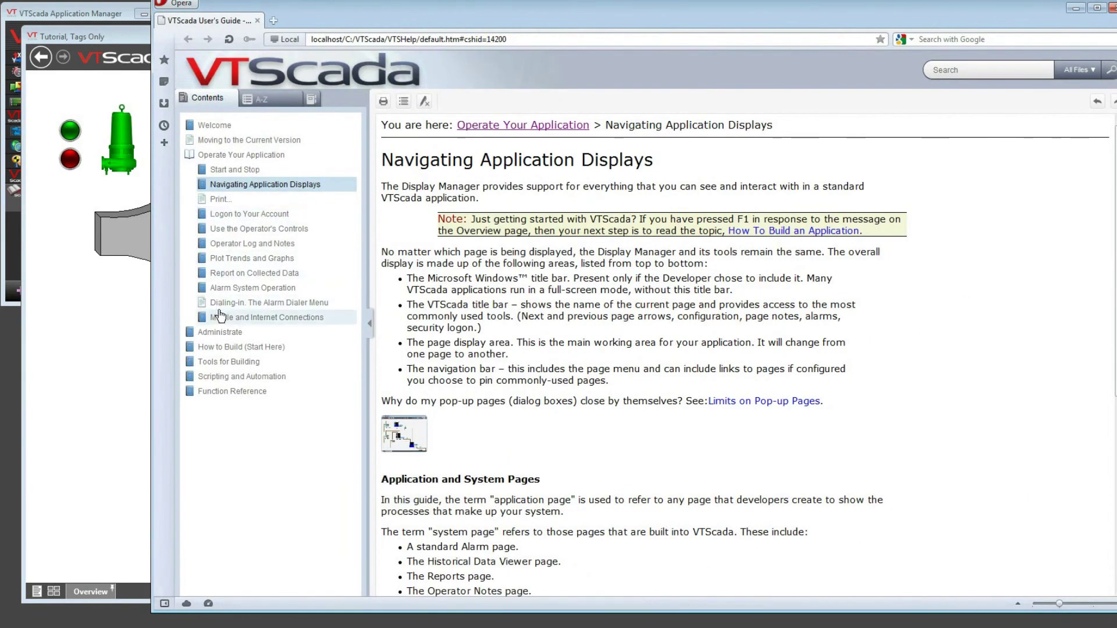
Navigate to Scripting and Automation > Start Here > Quick Reference Guide for Expressions.
left_click(218, 378)
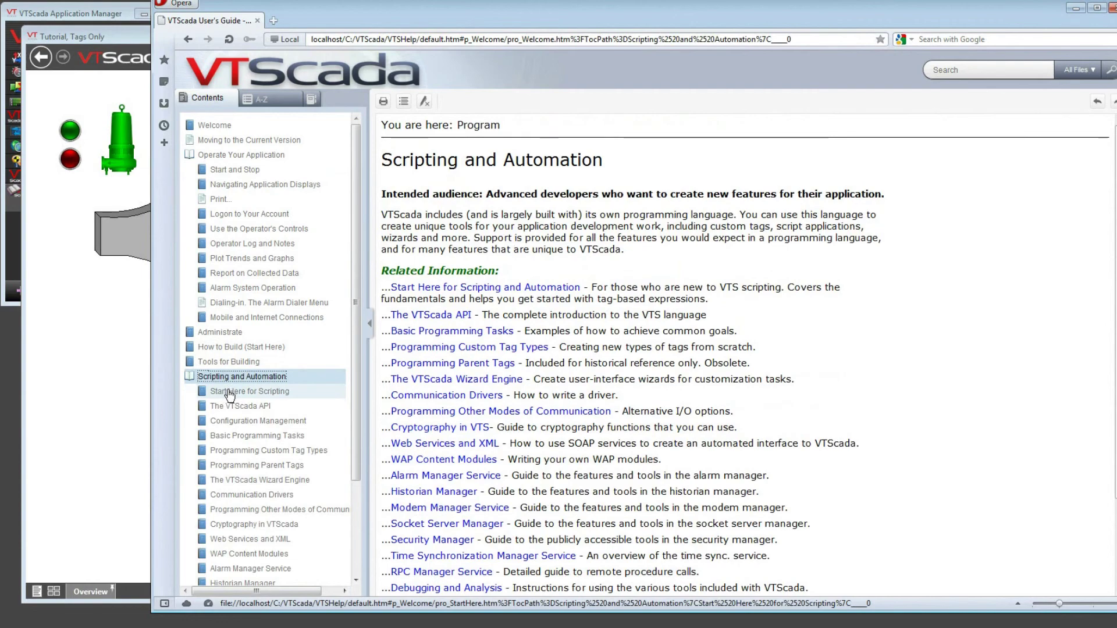
left_click(230, 393)
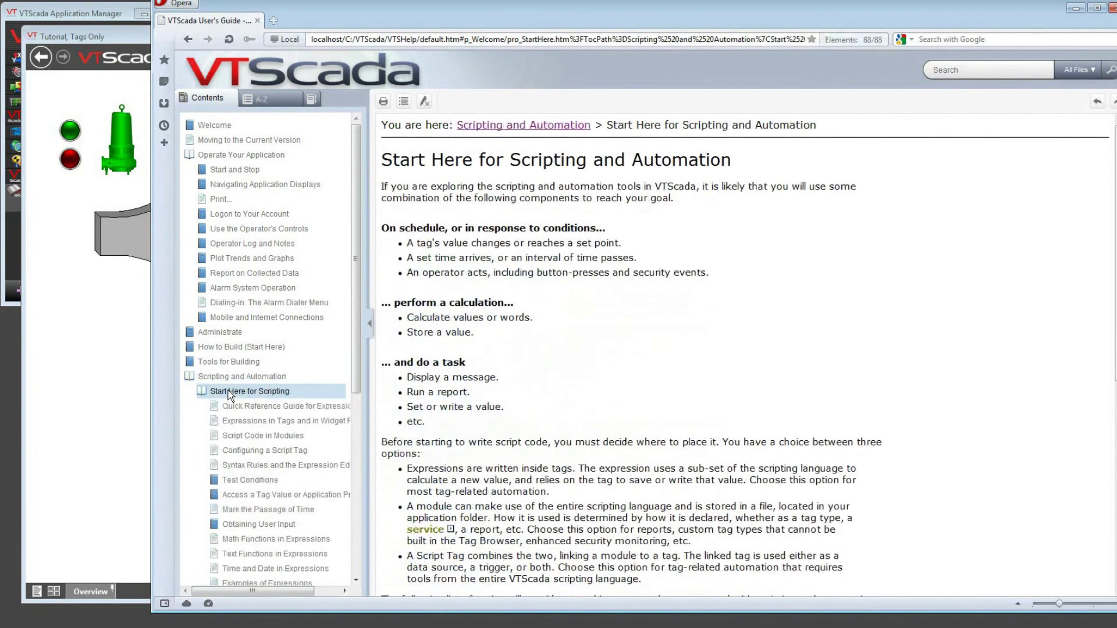
left_click(271, 407)
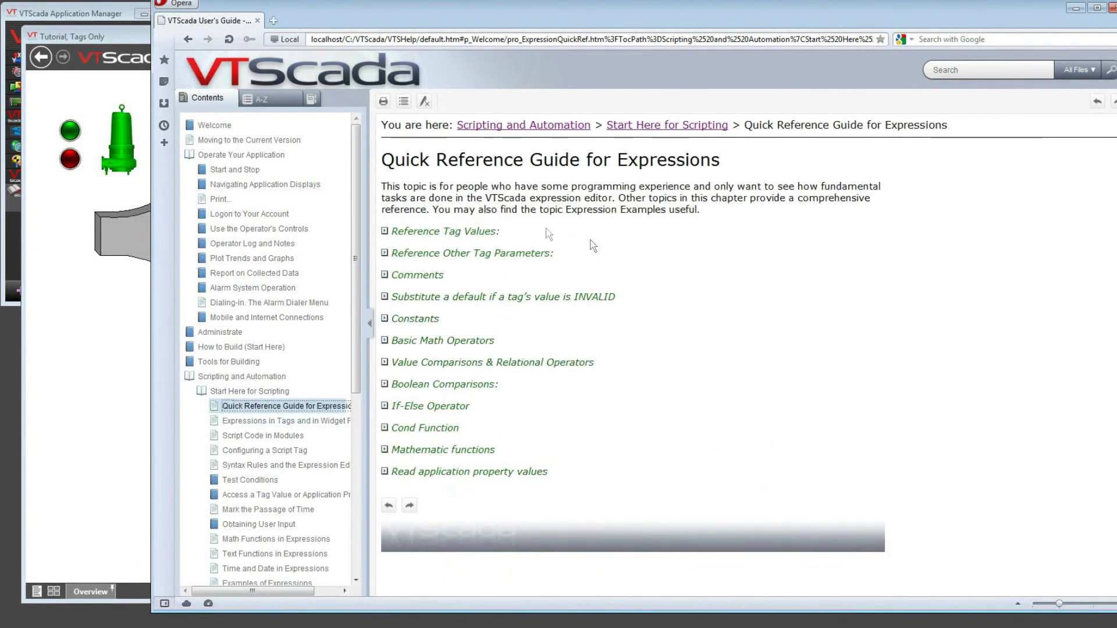